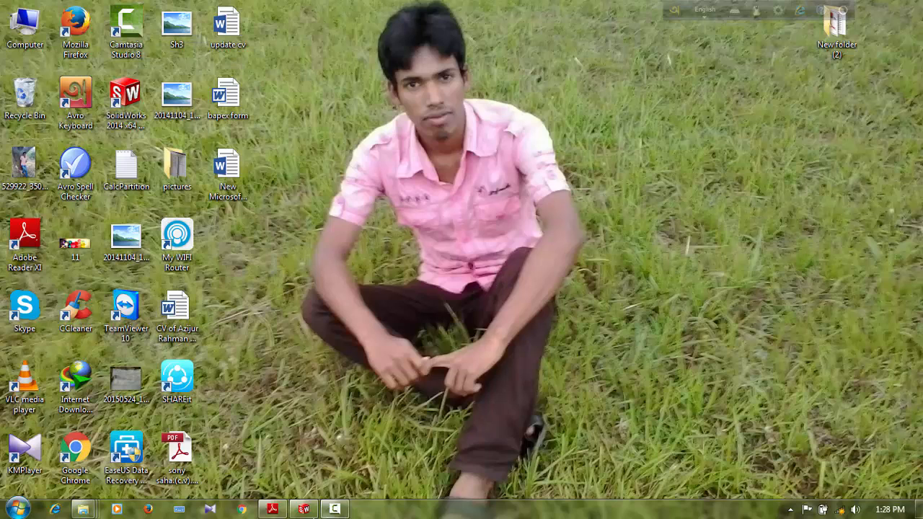
mouse_move(305, 510)
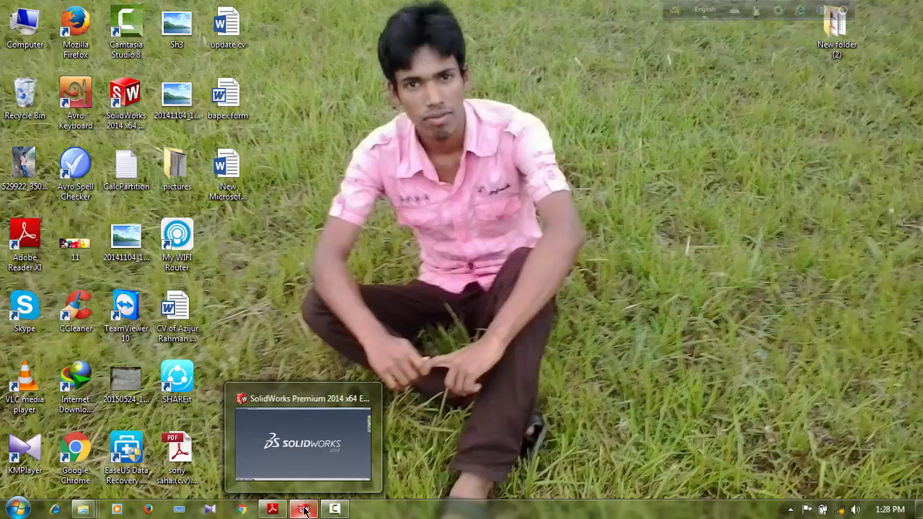
right_click(336, 165)
left_click(384, 222)
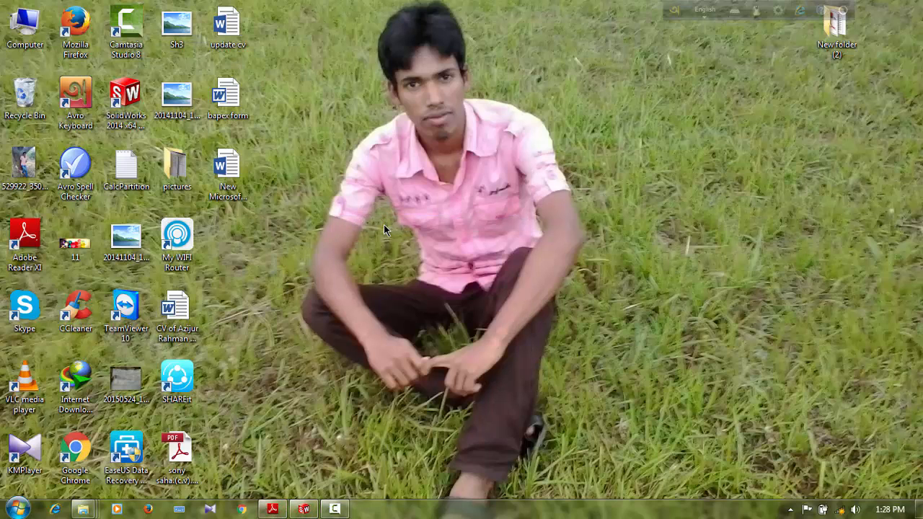
right_click(326, 134)
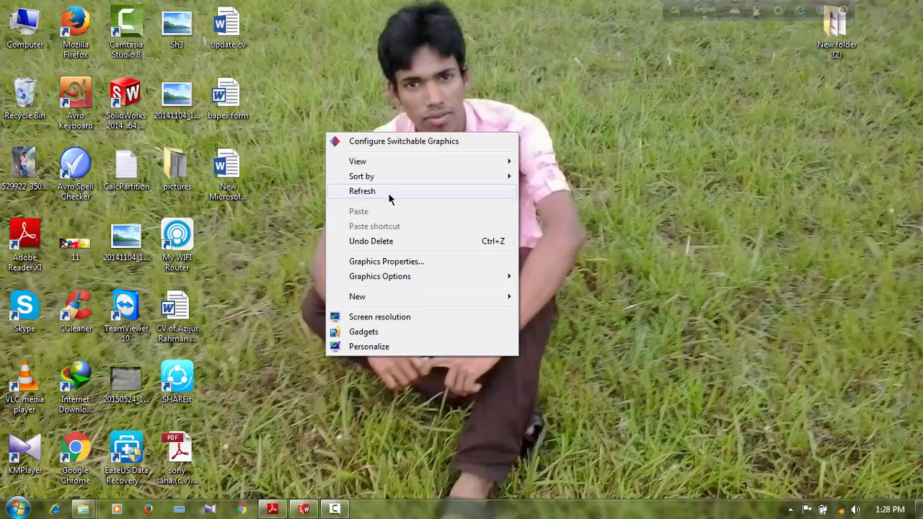
left_click(388, 191)
right_click(315, 137)
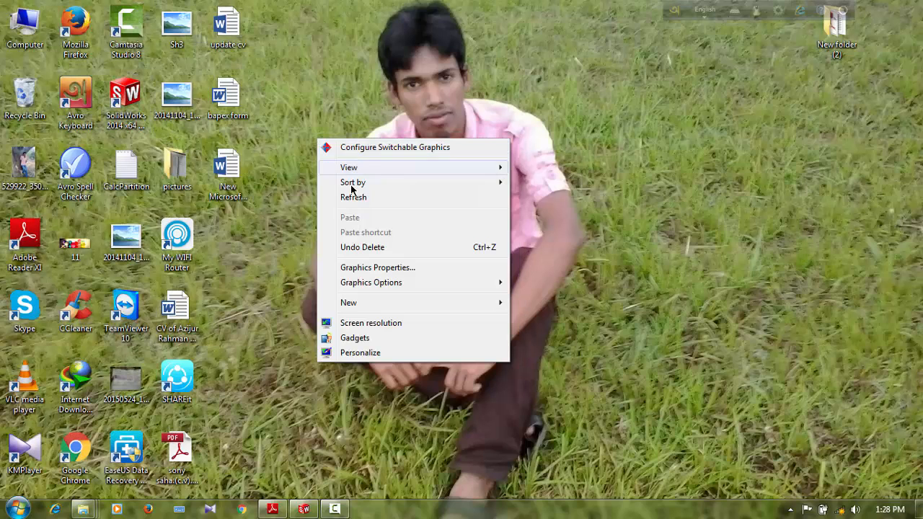
left_click(346, 194)
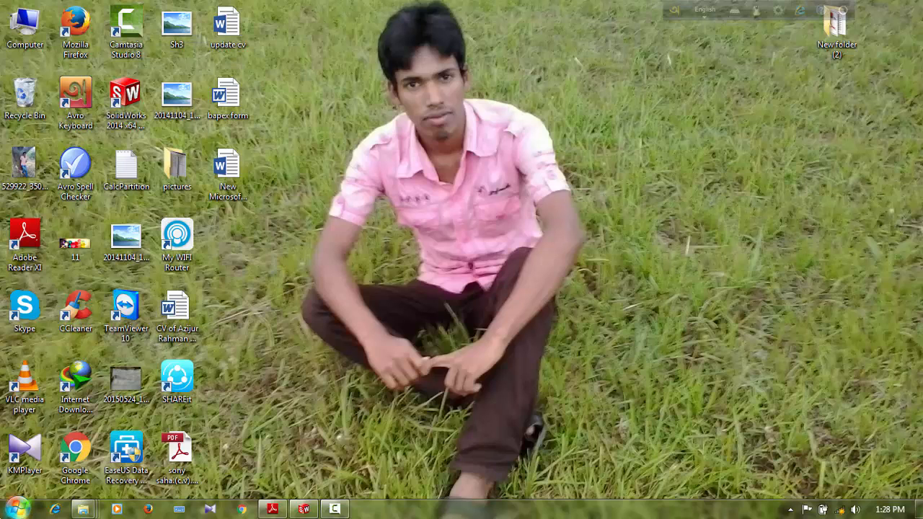
left_click(15, 509)
left_click(30, 454)
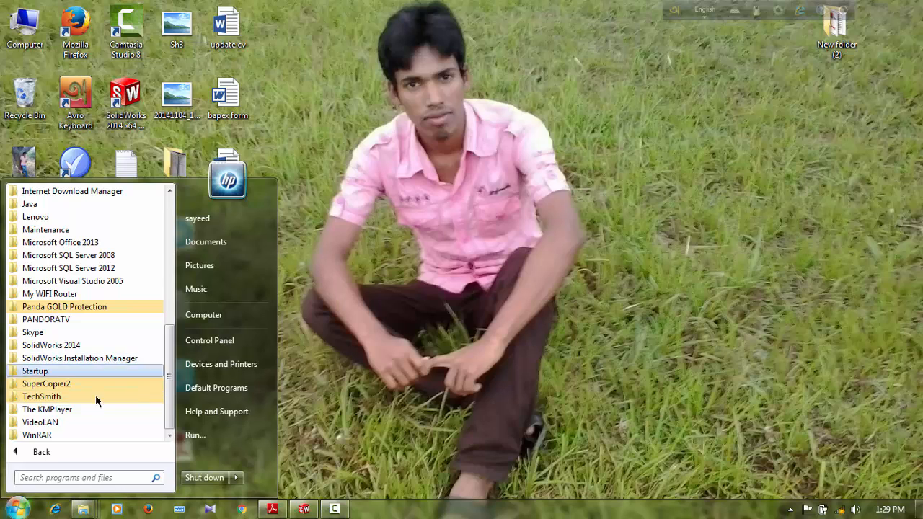
left_click(52, 346)
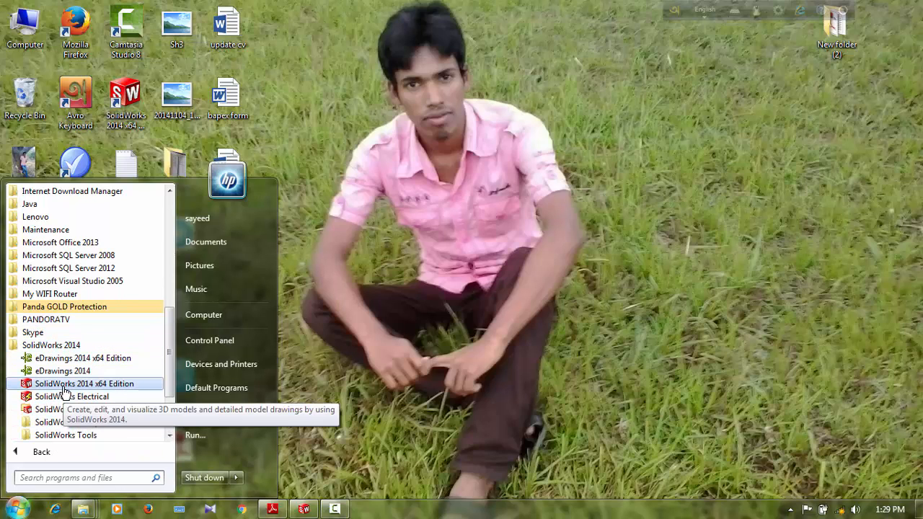
left_click(403, 249)
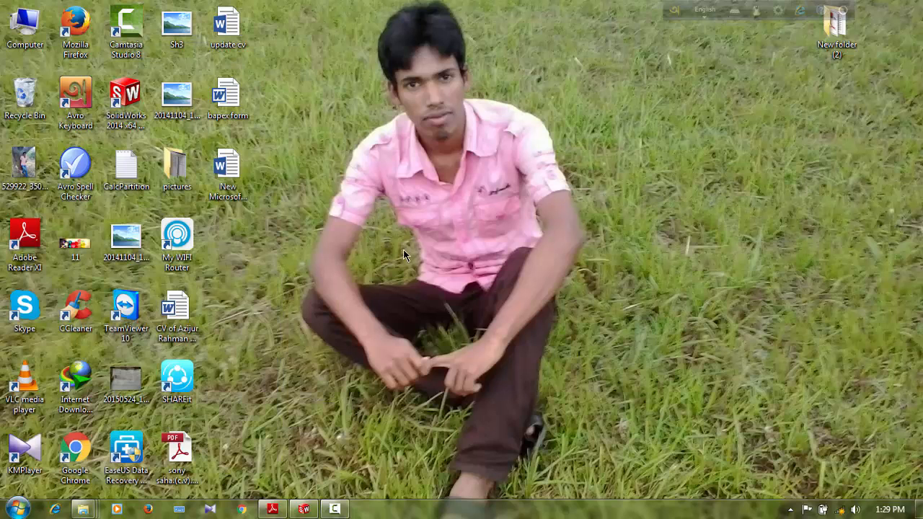
right_click(403, 249)
left_click(454, 307)
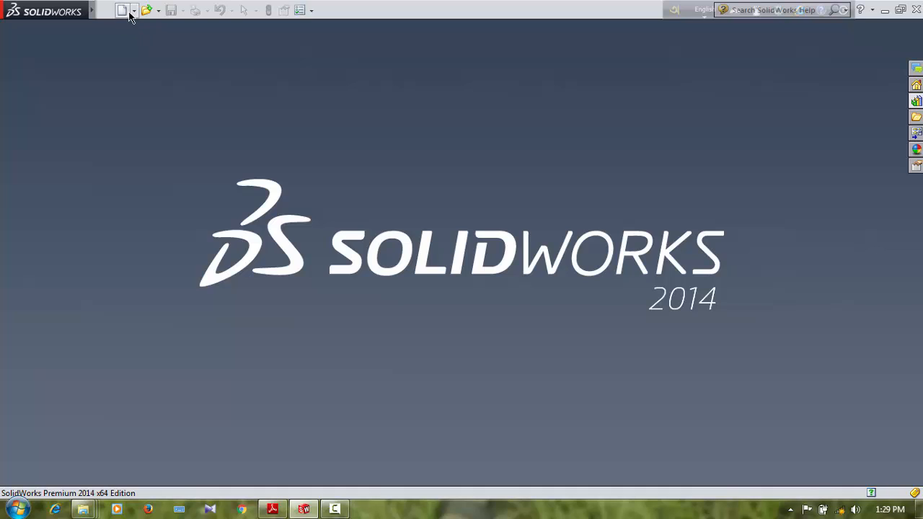
Create a new part document in SolidWorks and set its units to MMGS (millimeter, gram, second).
left_click(128, 14)
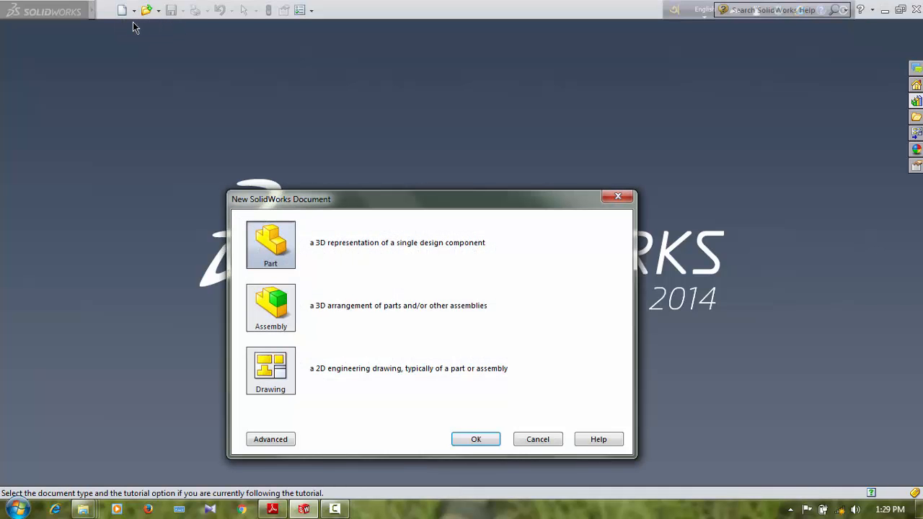
left_click(490, 437)
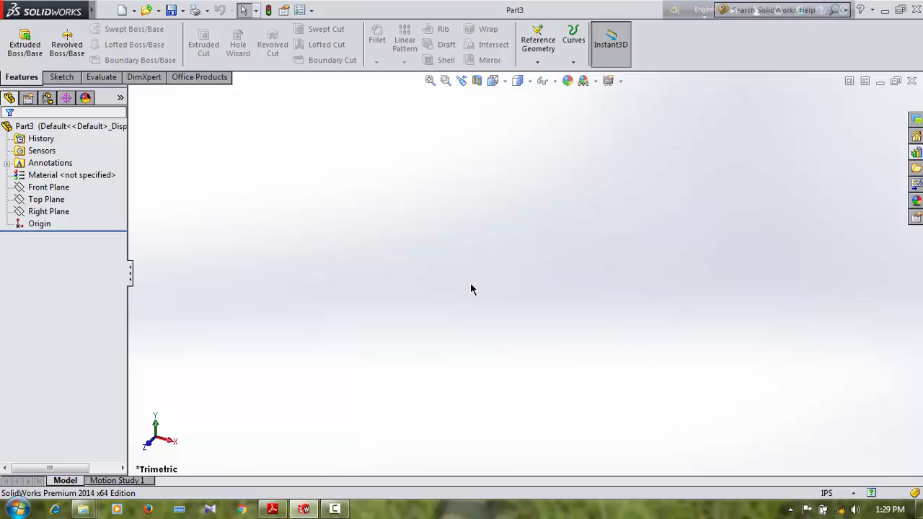
left_click(840, 494)
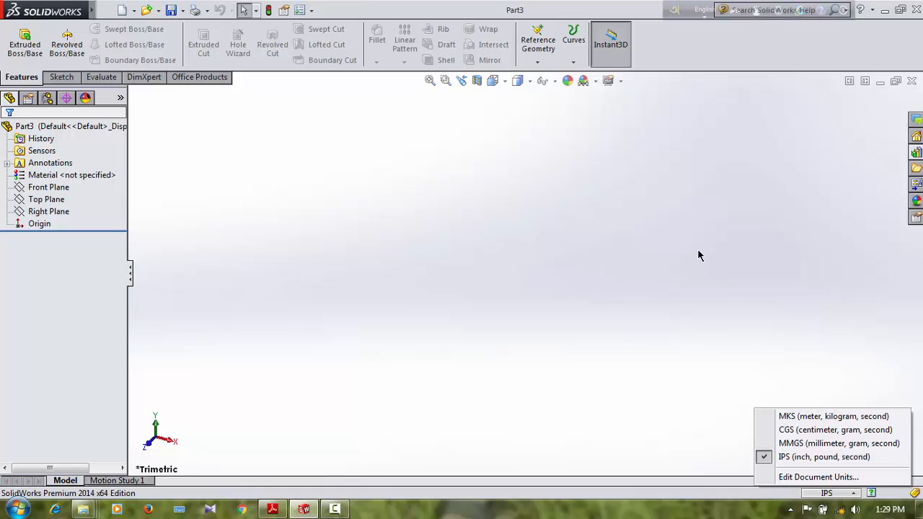
left_click(793, 444)
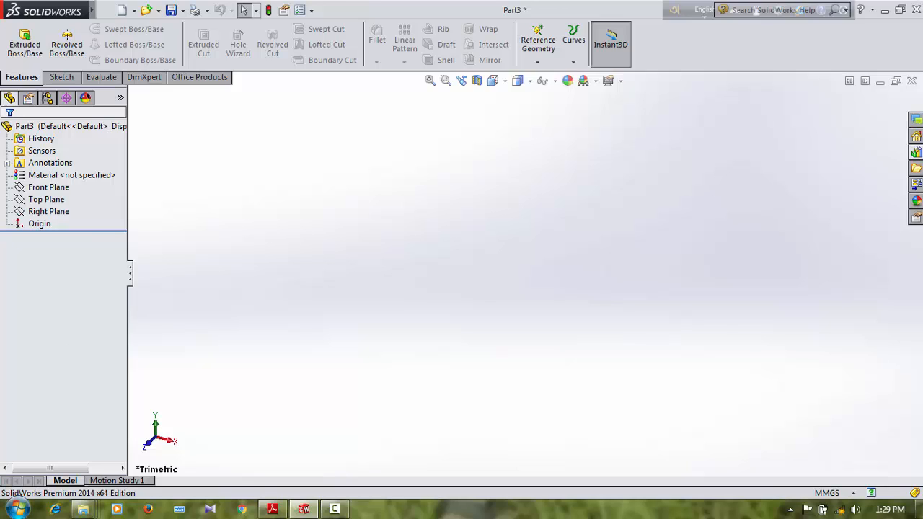
Switch to class 1.pdf in Adobe Reader and examine the bracket's isometric, top, front and side views with their dimensions.
left_click(272, 509)
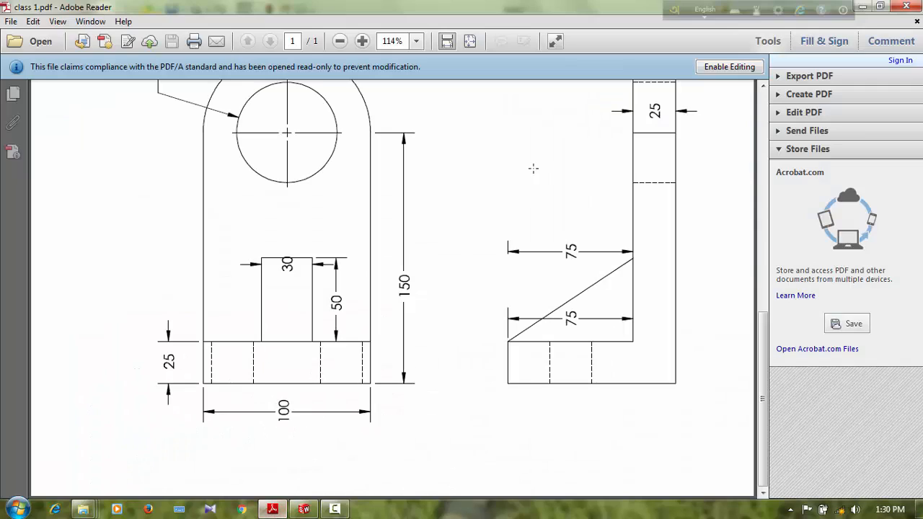
scroll(408, 251, "up", 10)
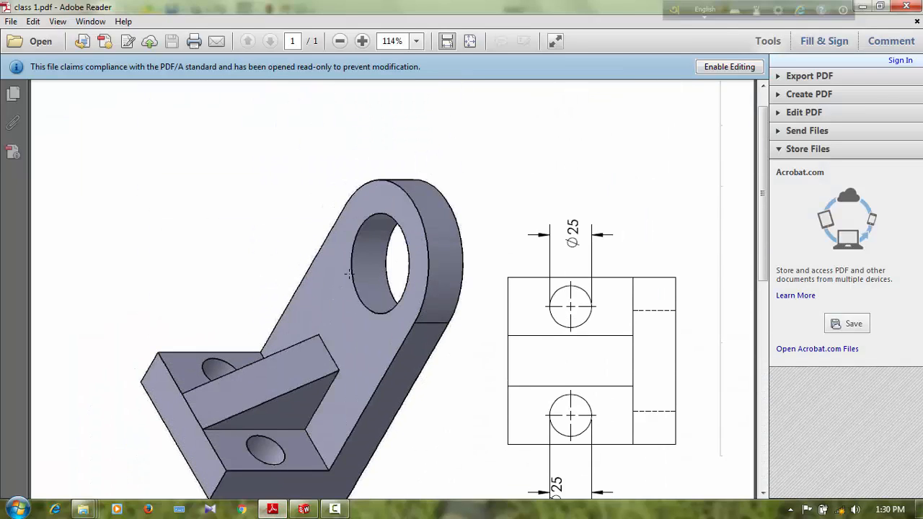
scroll(351, 273, "down", 6)
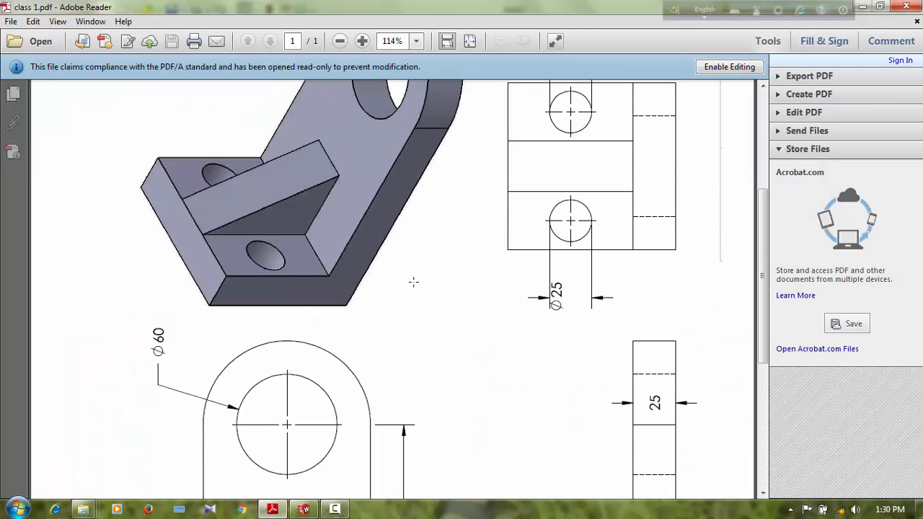
scroll(343, 252, "down", 9)
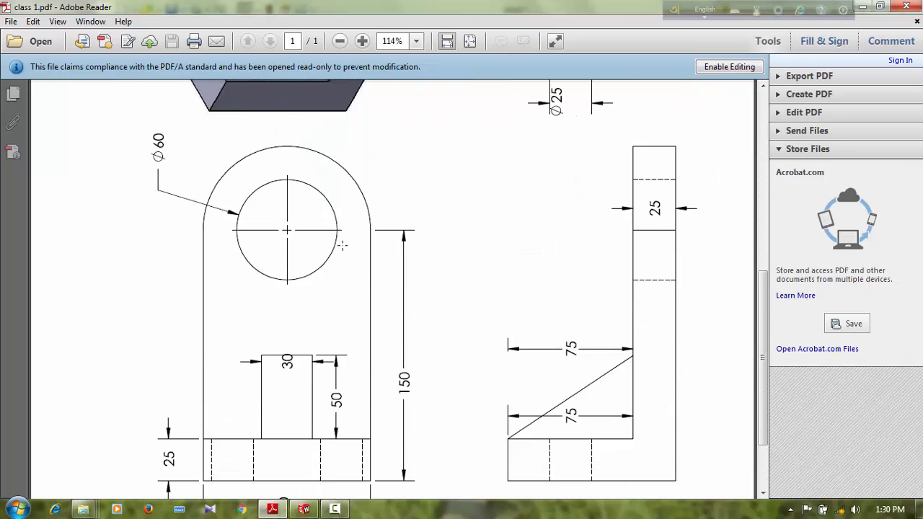
scroll(269, 222, "up", 2)
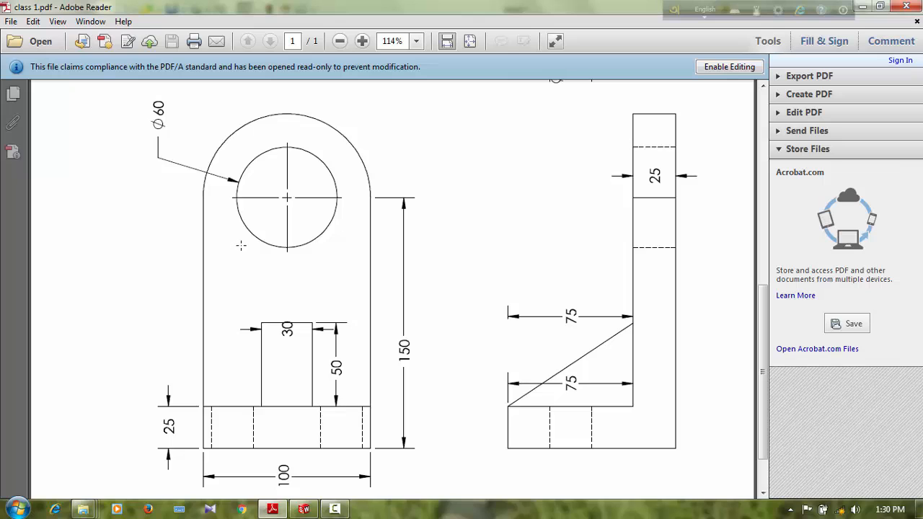
scroll(201, 245, "up", 2)
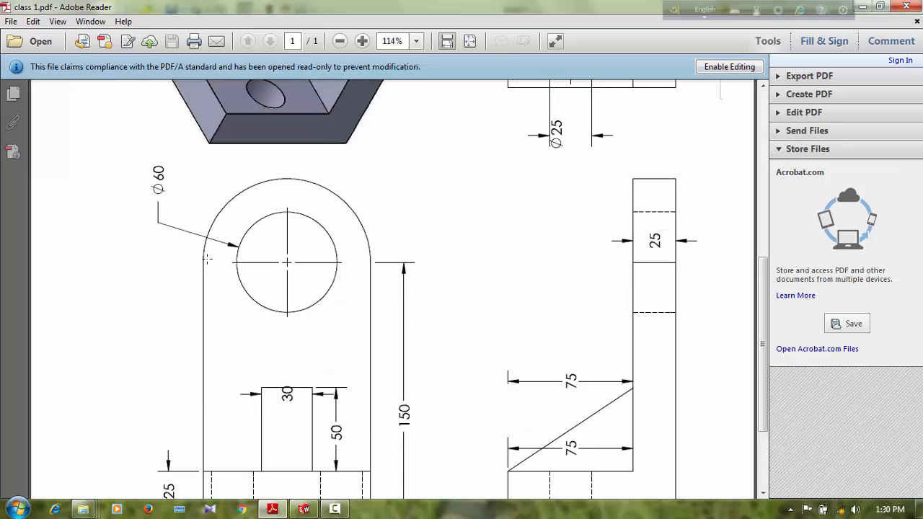
scroll(220, 267, "down", 4)
scroll(349, 254, "up", 2)
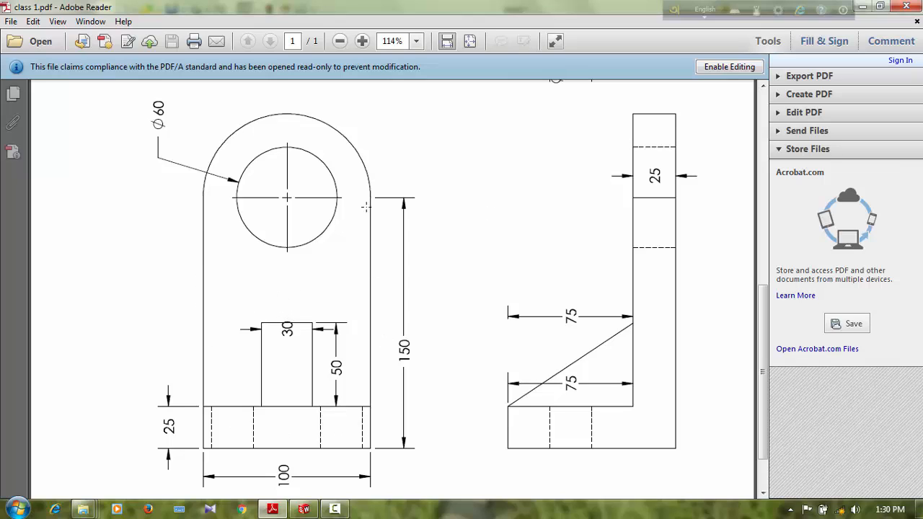
left_click_drag(198, 200, 377, 457)
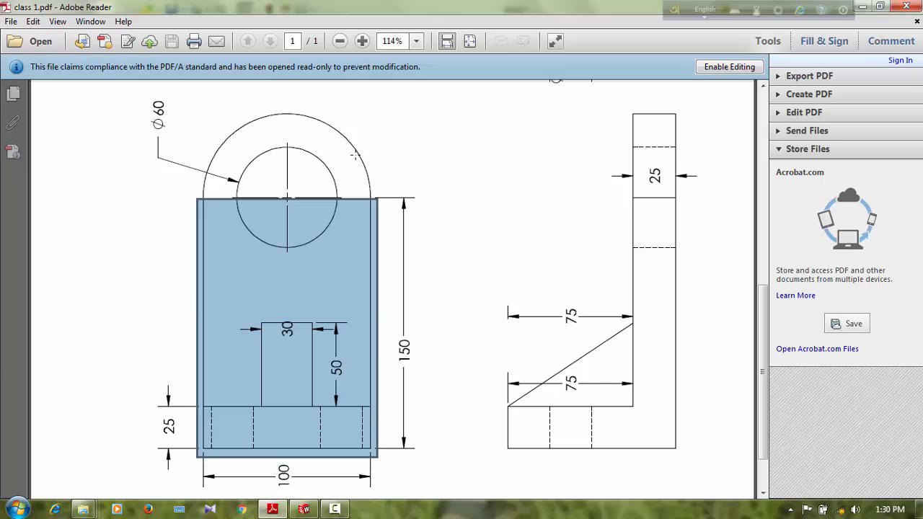
left_click(460, 249)
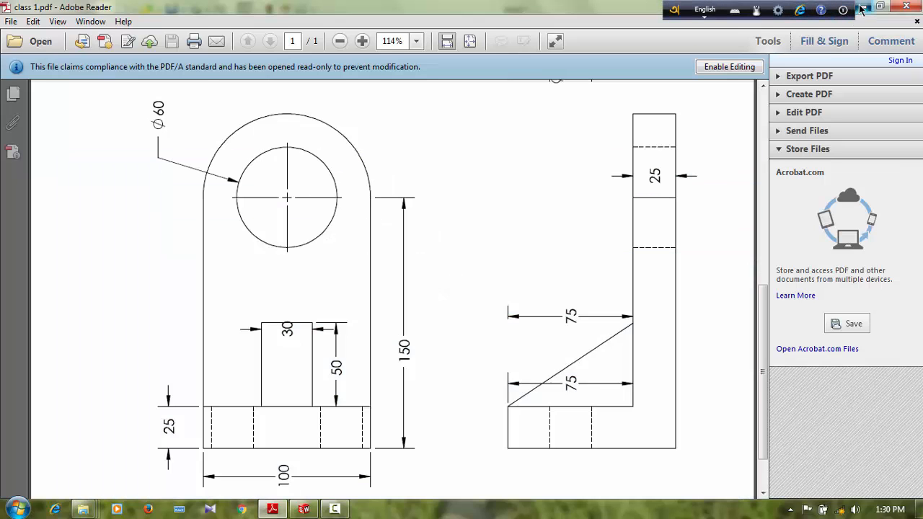
left_click(862, 6)
In SolidWorks, start a sketch on the Top Plane and draw a corner rectangle about 170 by 94 mm around the origin.
left_click(46, 205)
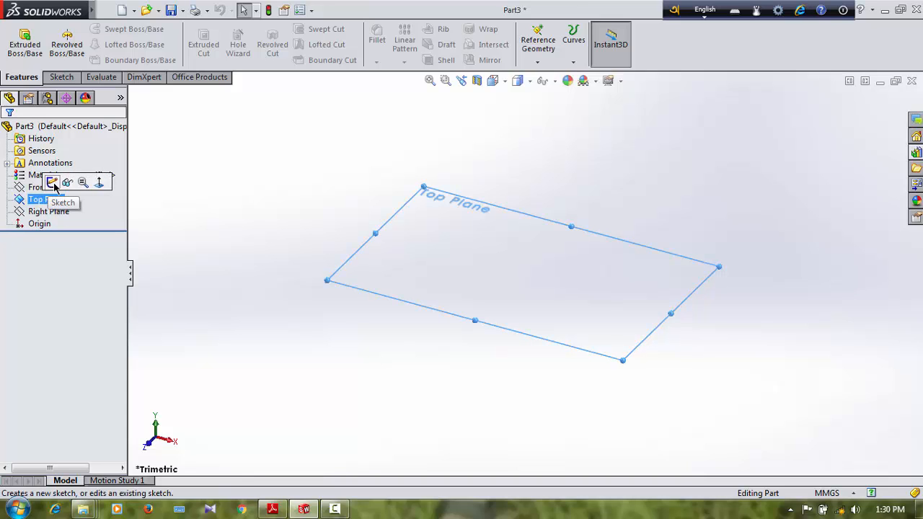
left_click(54, 185)
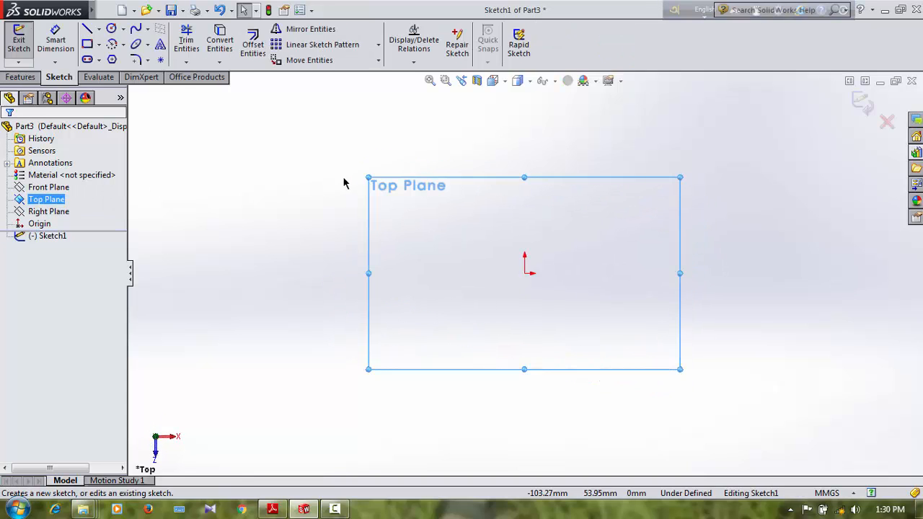
left_click(86, 44)
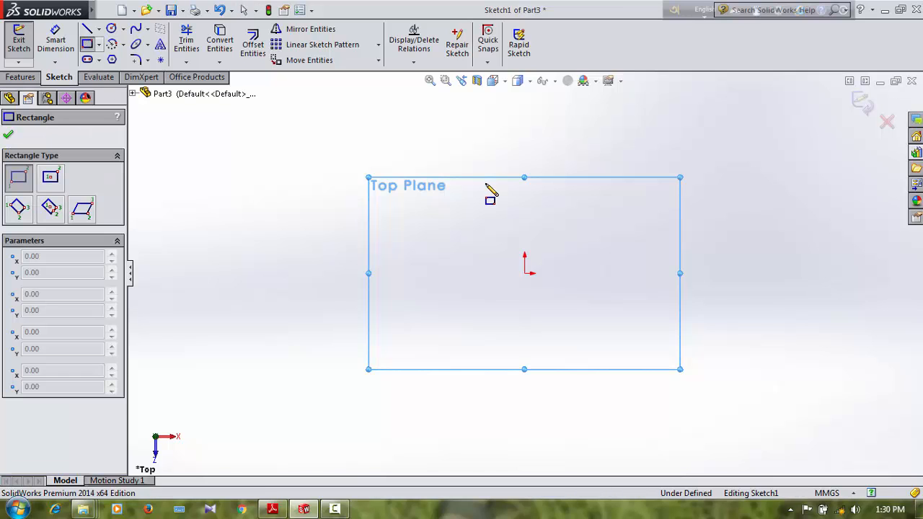
left_click(369, 180)
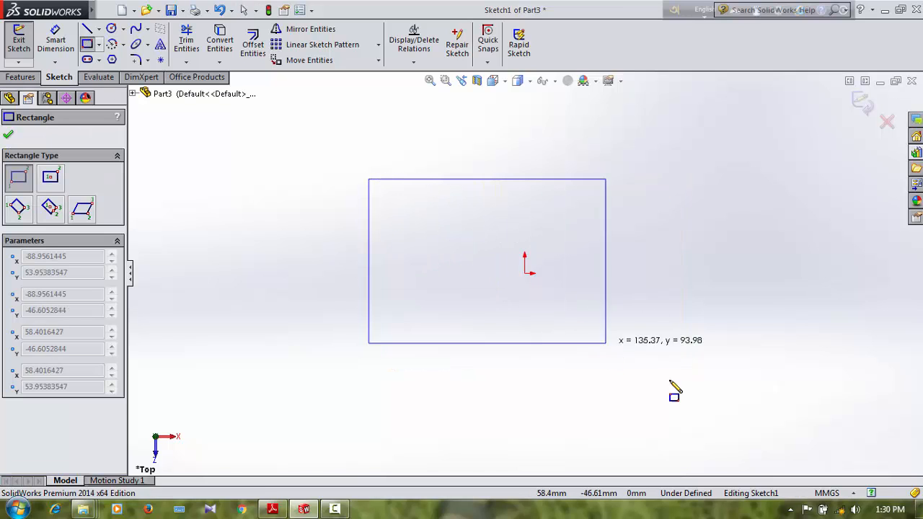
left_click(667, 344)
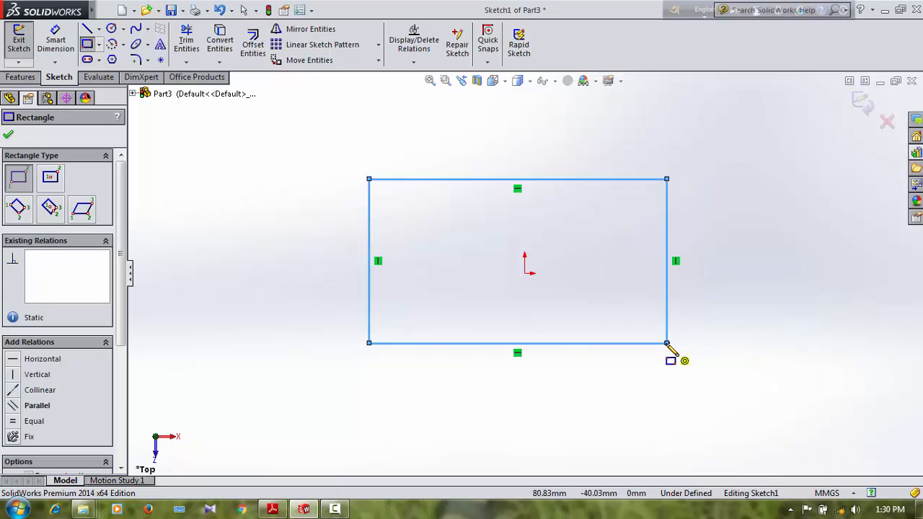
Check the height to the hole centre in class 1.pdf, and dimension the rectangle's lower horizontal edge to 150 mm in SolidWorks.
left_click(63, 47)
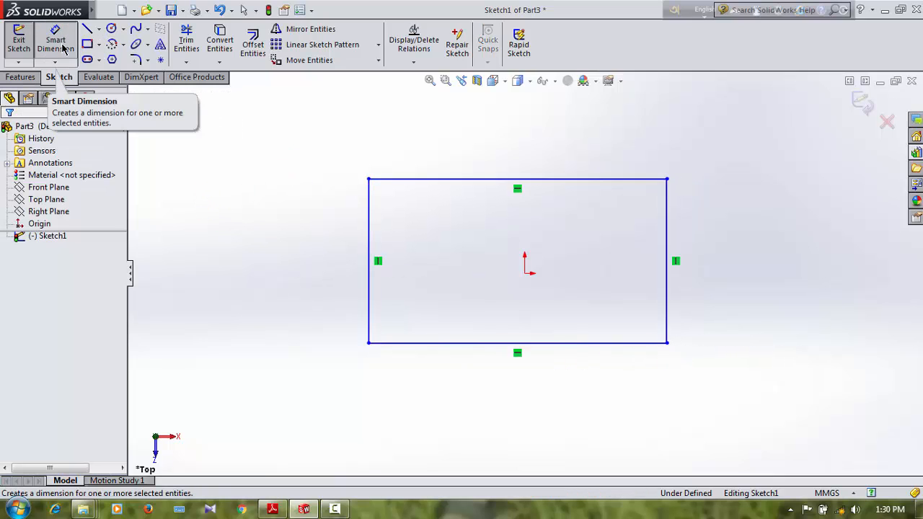
left_click(488, 345)
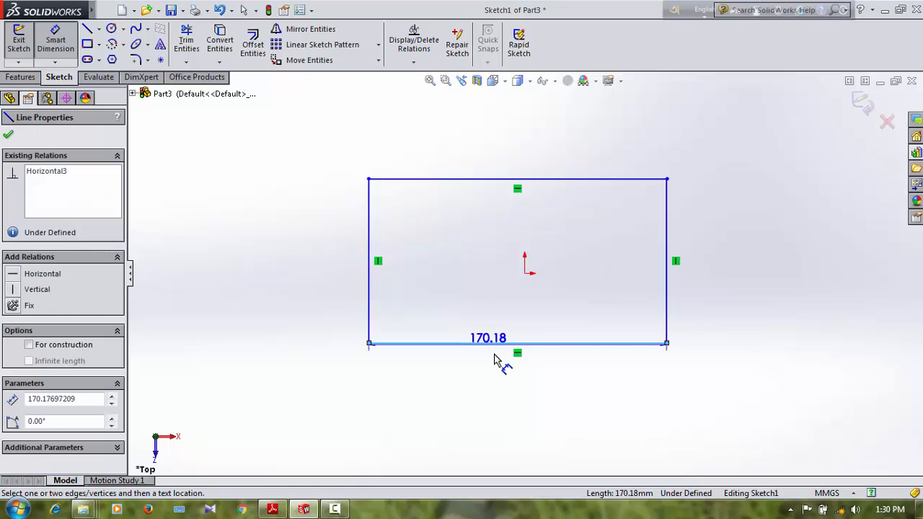
left_click(522, 411)
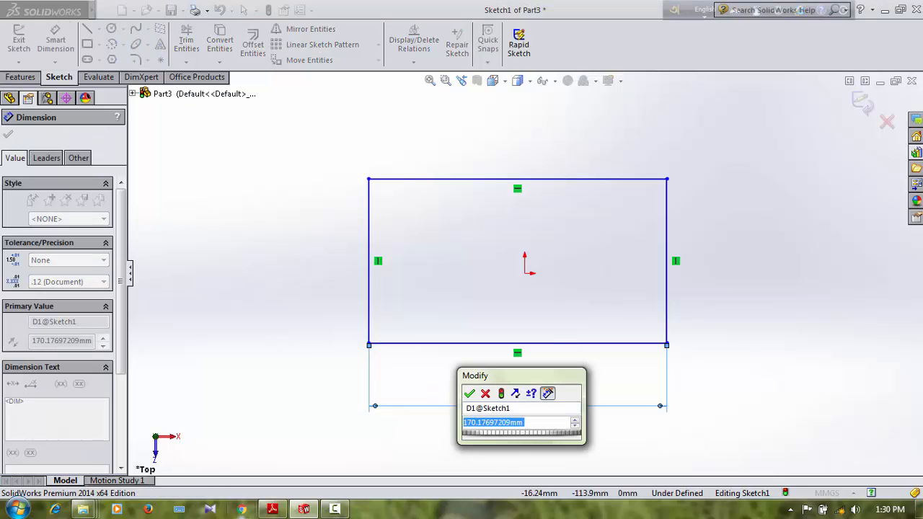
left_click(272, 509)
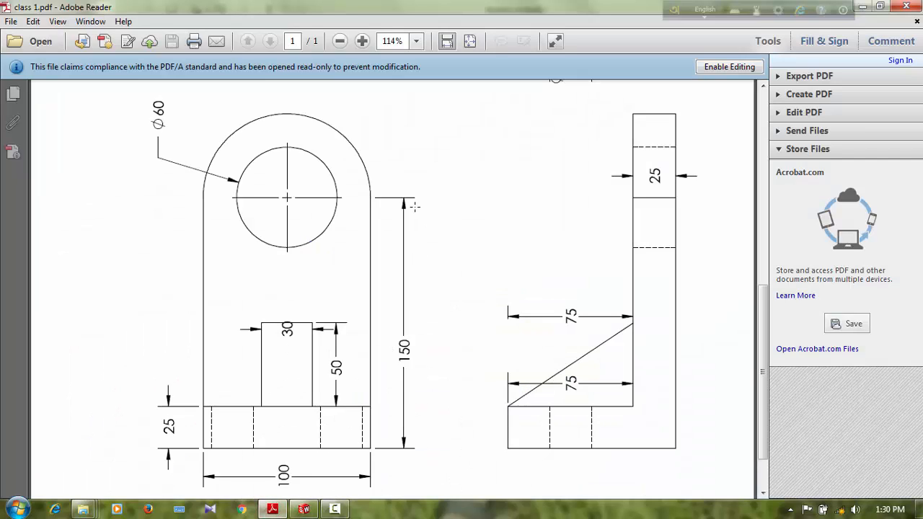
left_click_drag(415, 206, 375, 465)
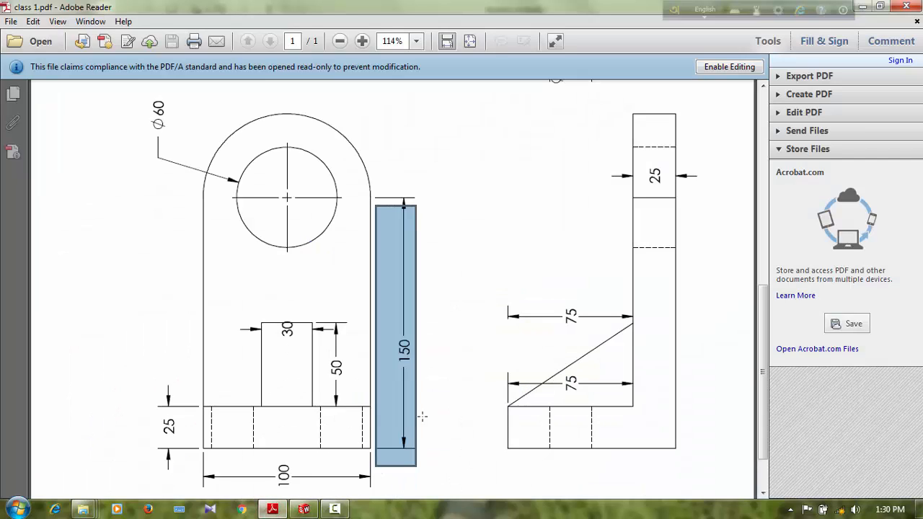
left_click(458, 390)
left_click(863, 7)
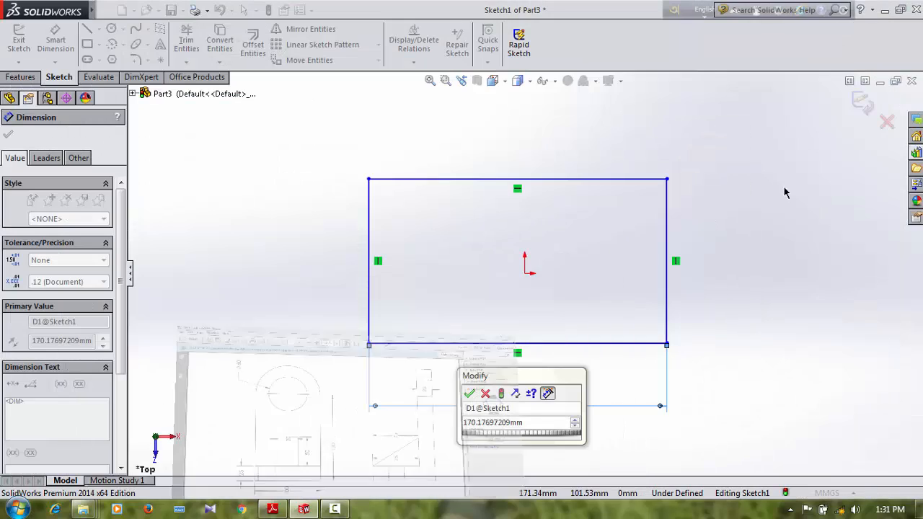
left_click(548, 422)
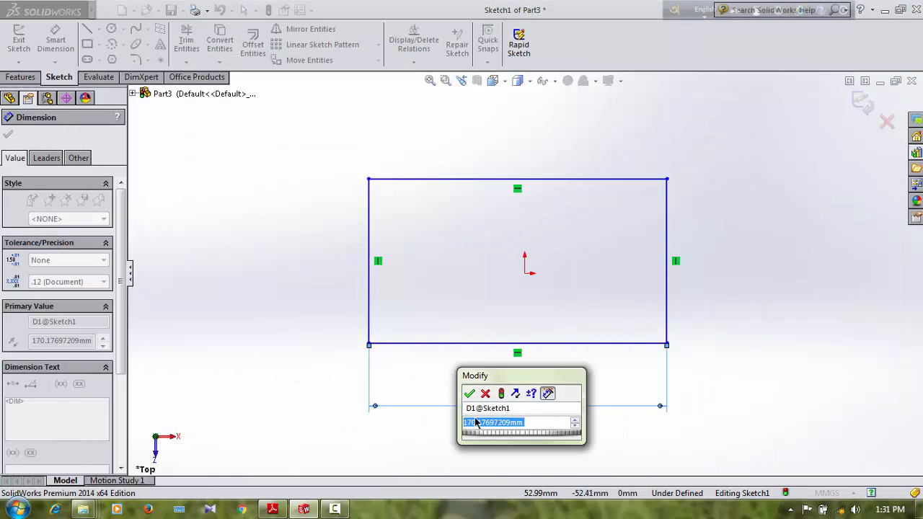
type("150")
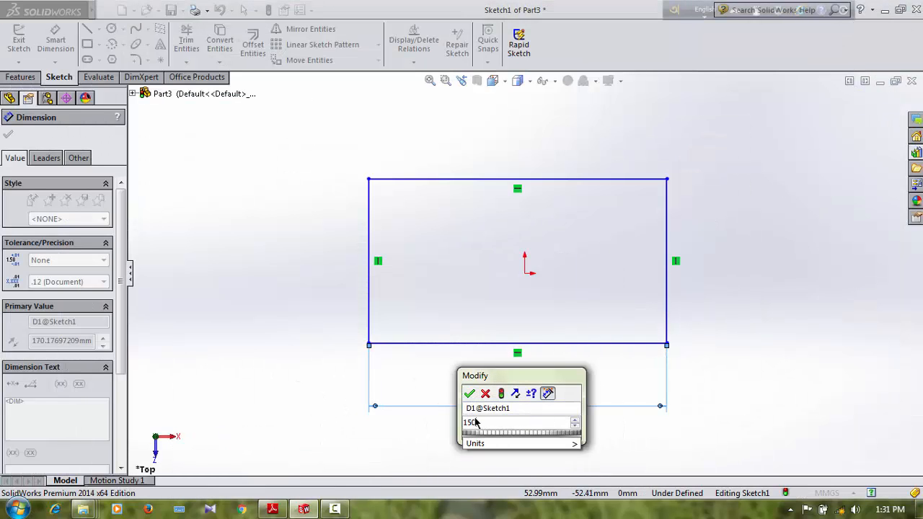
key("Return")
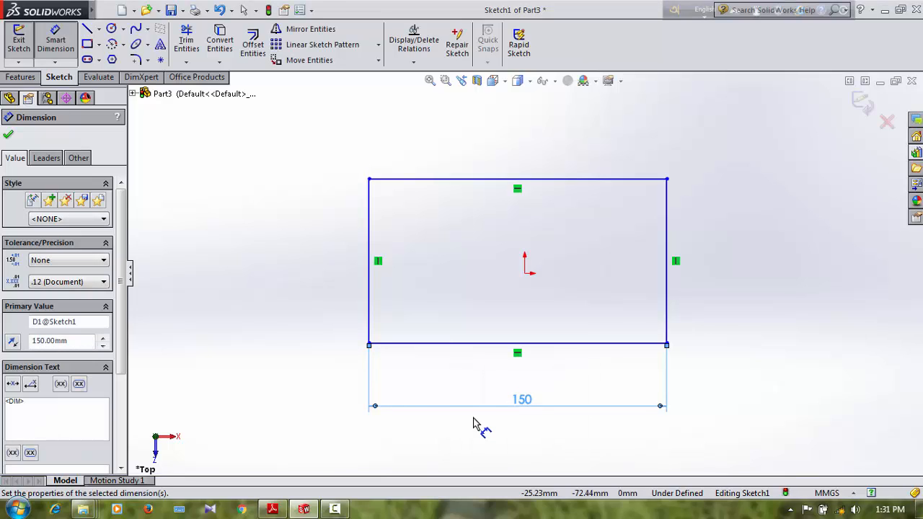
Dimension the rectangle's left vertical edge to 100 mm.
left_click(370, 288)
left_click(322, 283)
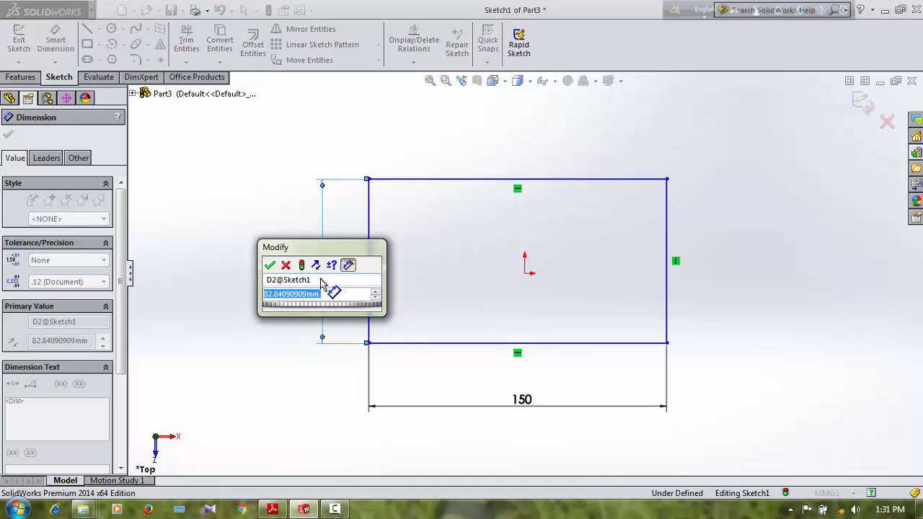
type("100")
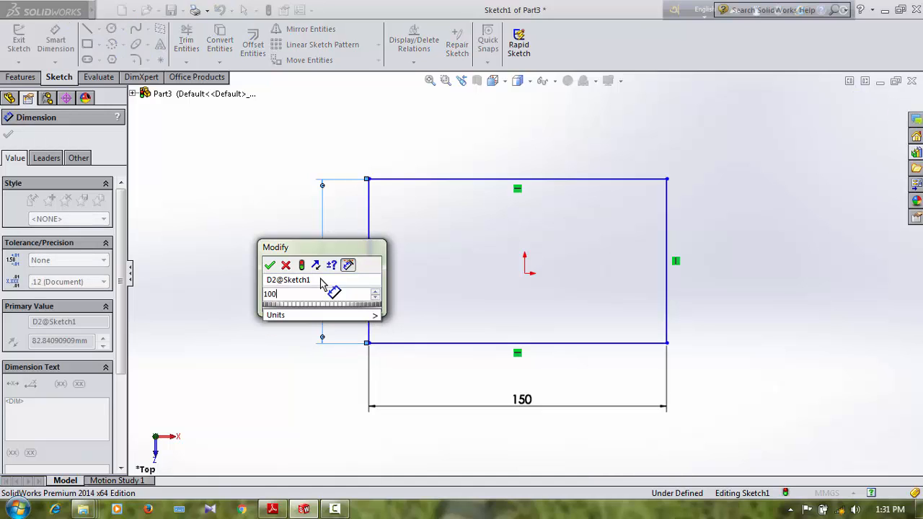
key("Return")
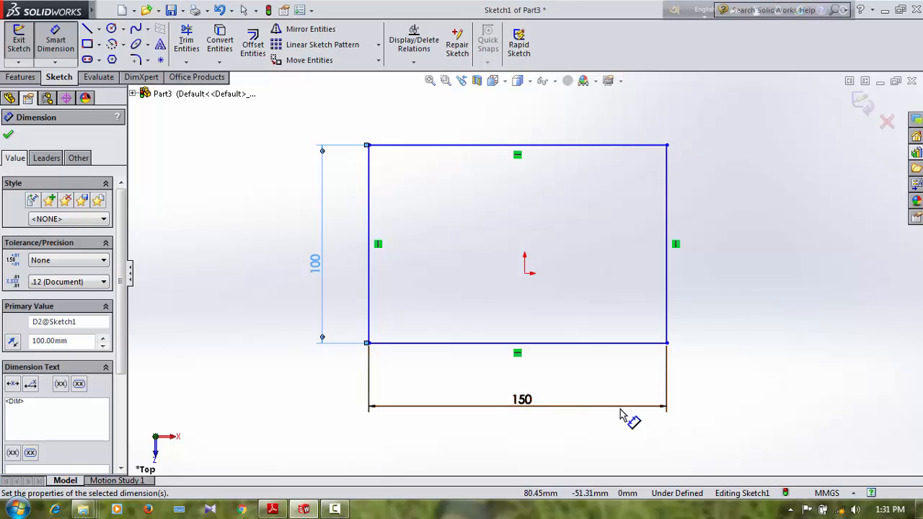
left_click(106, 10)
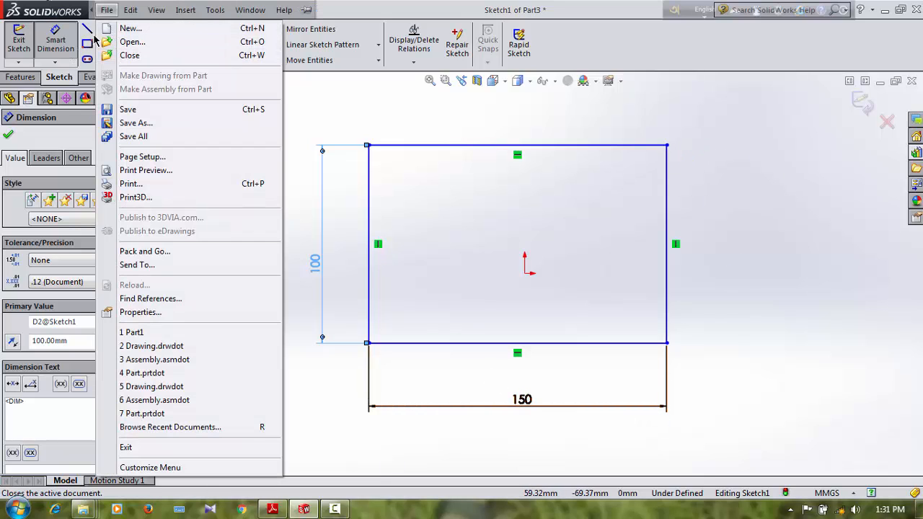
left_click(346, 117)
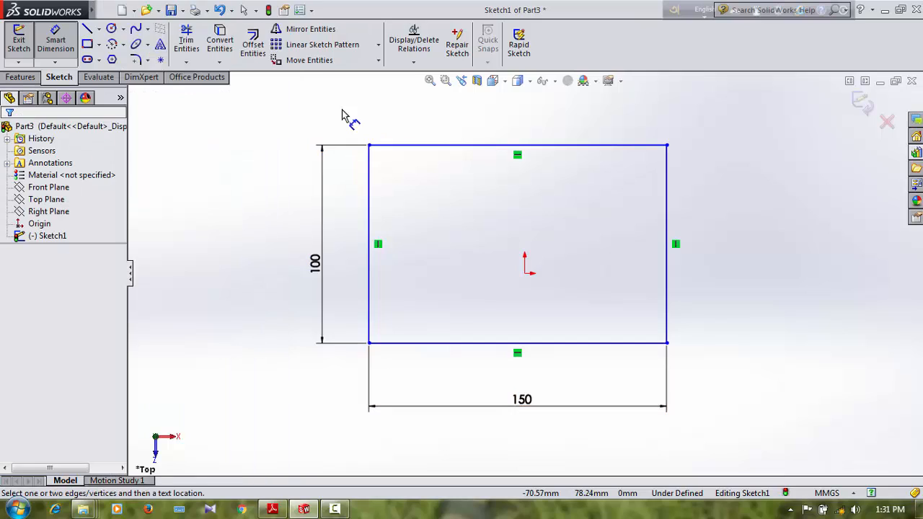
Draw a tangent arc from the rectangle's upper right corner to its lower right corner, forming a rounded end.
left_click(115, 44)
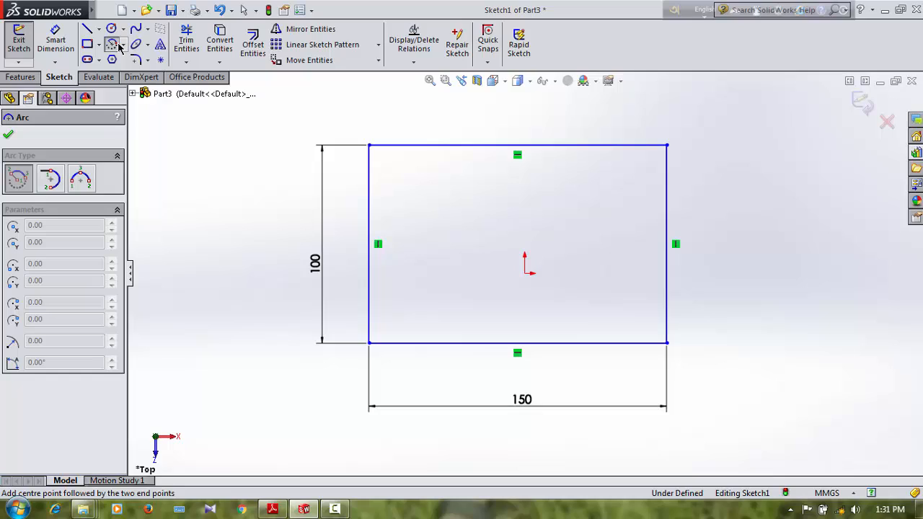
left_click(55, 179)
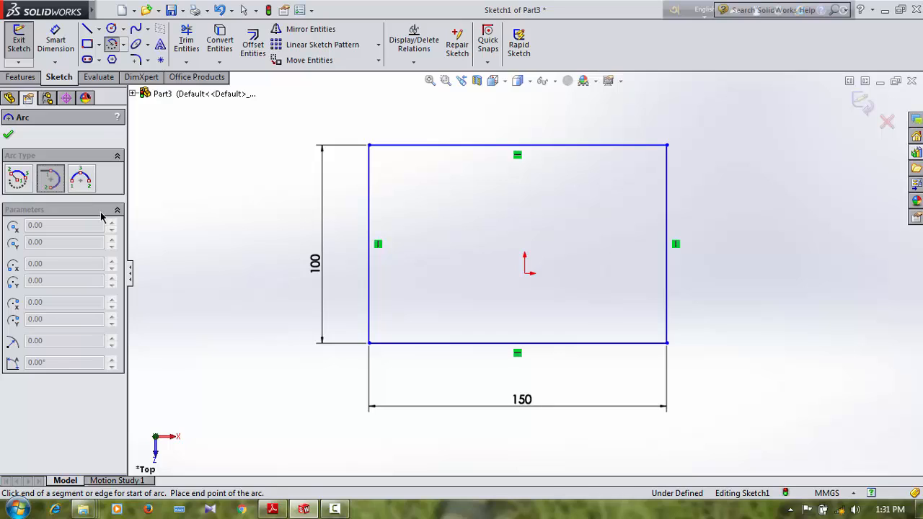
left_click(666, 144)
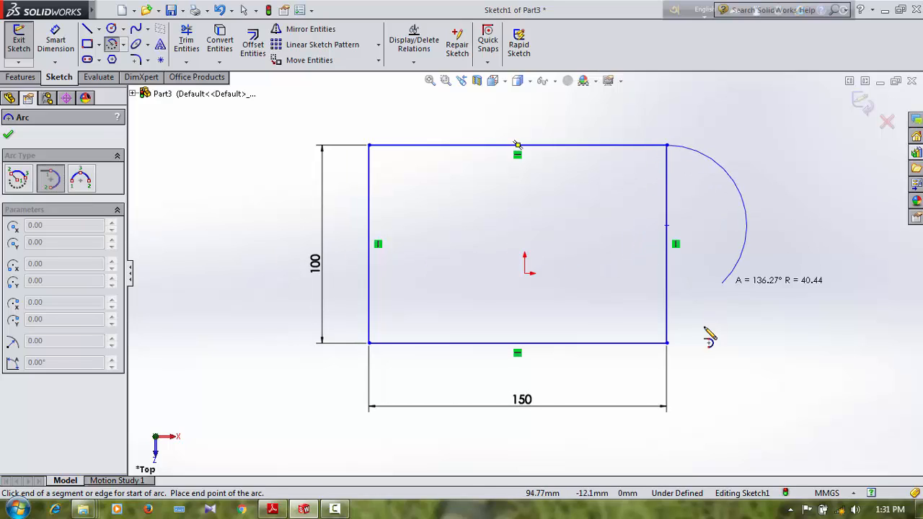
left_click(667, 343)
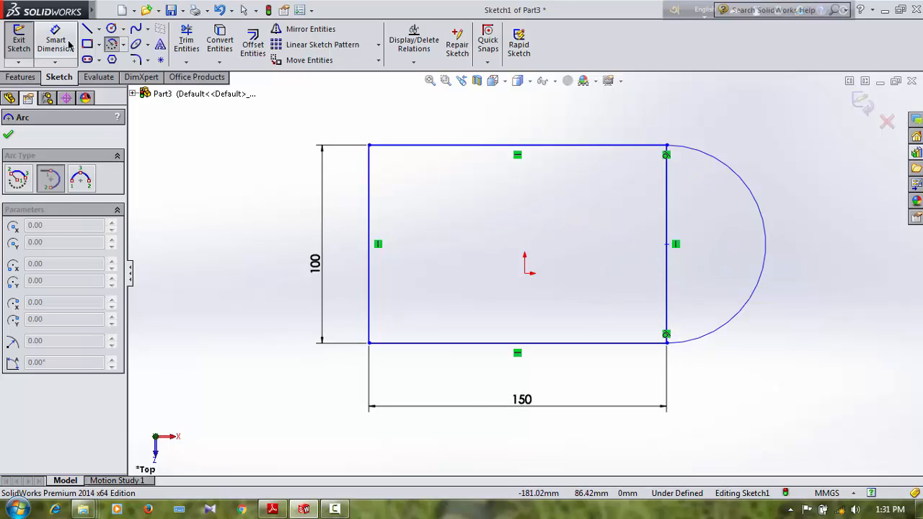
Draw a circle about 52 mm in diameter centred on the arc's centre point.
left_click(112, 28)
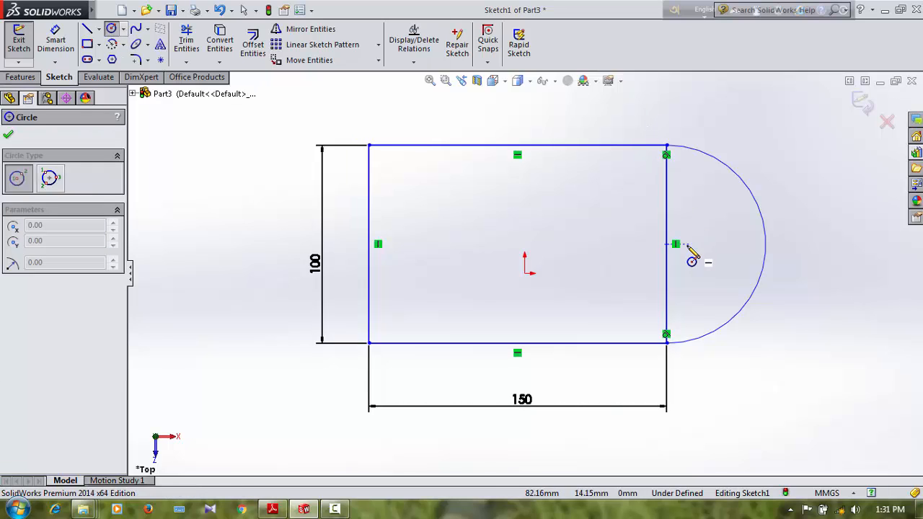
left_click(666, 243)
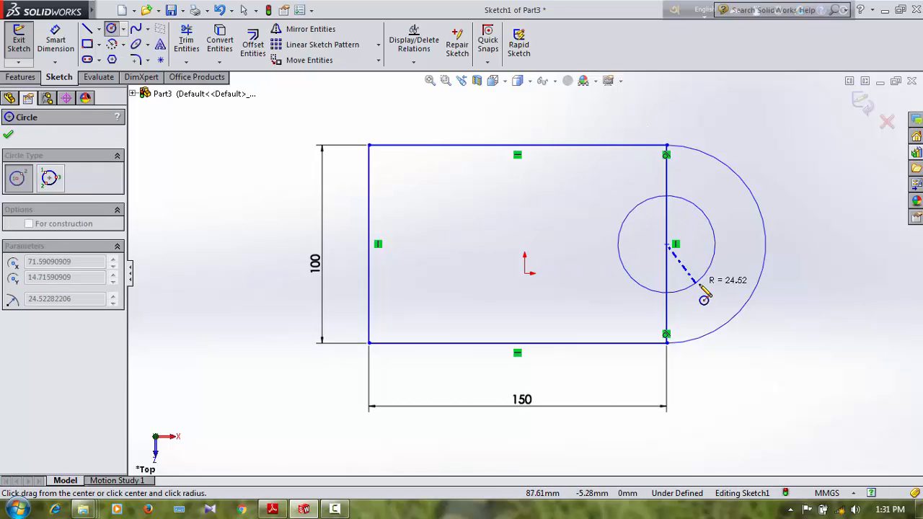
left_click(697, 287)
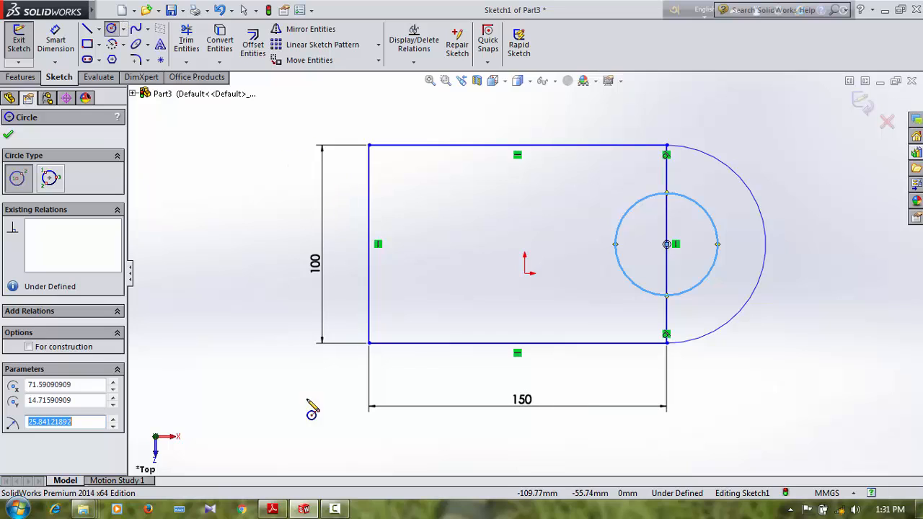
Check the hole diameter in class 1.pdf in Adobe Reader, and return to SolidWorks with the Smart Dimension command active.
left_click(272, 509)
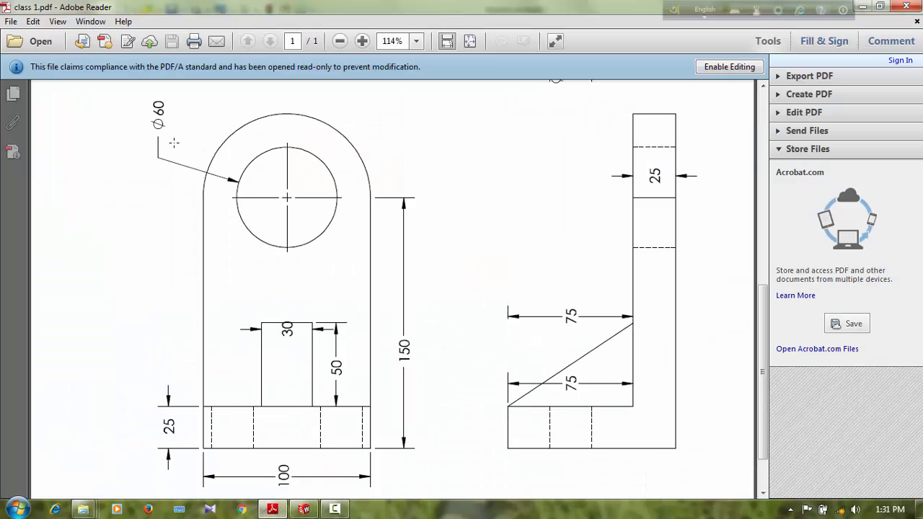
left_click(868, 6)
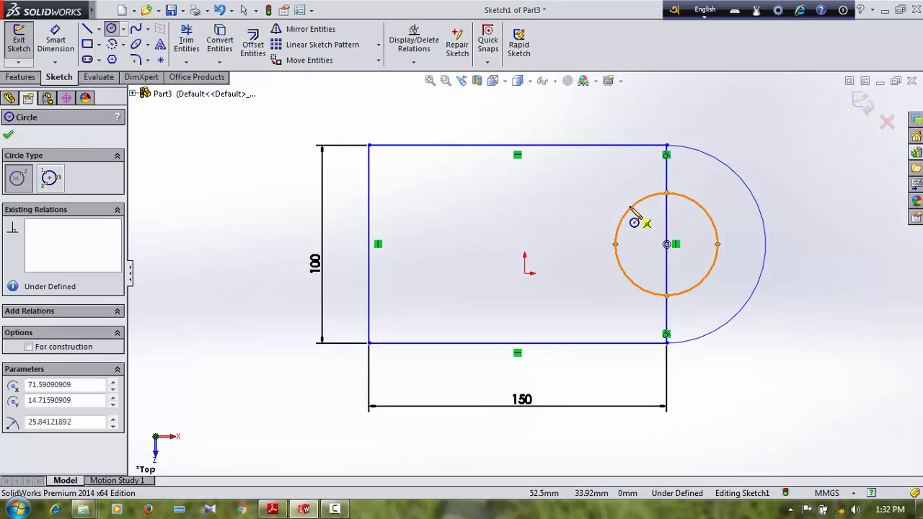
left_click(55, 40)
left_click(703, 213)
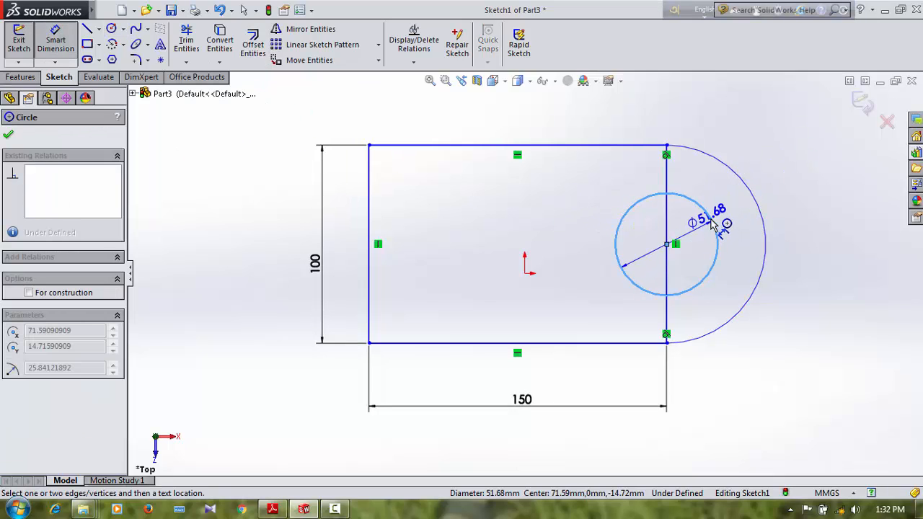
left_click(711, 219)
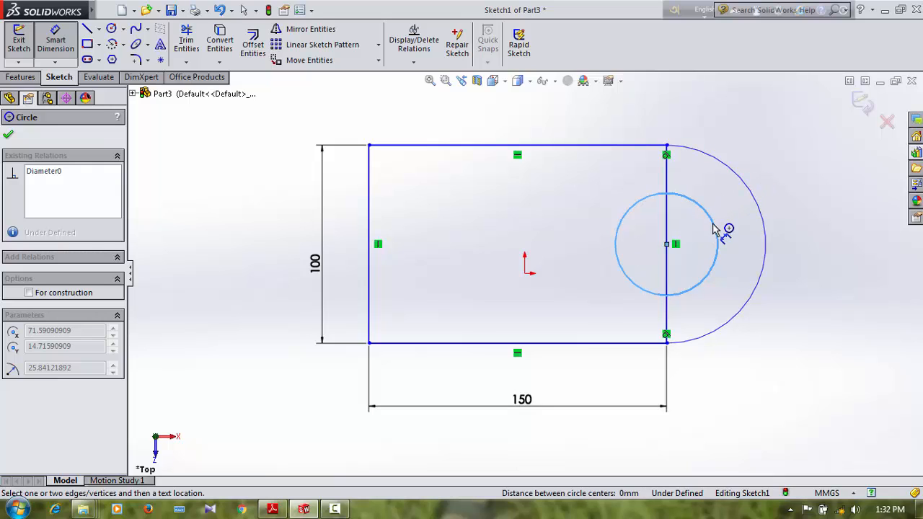
left_click(712, 229)
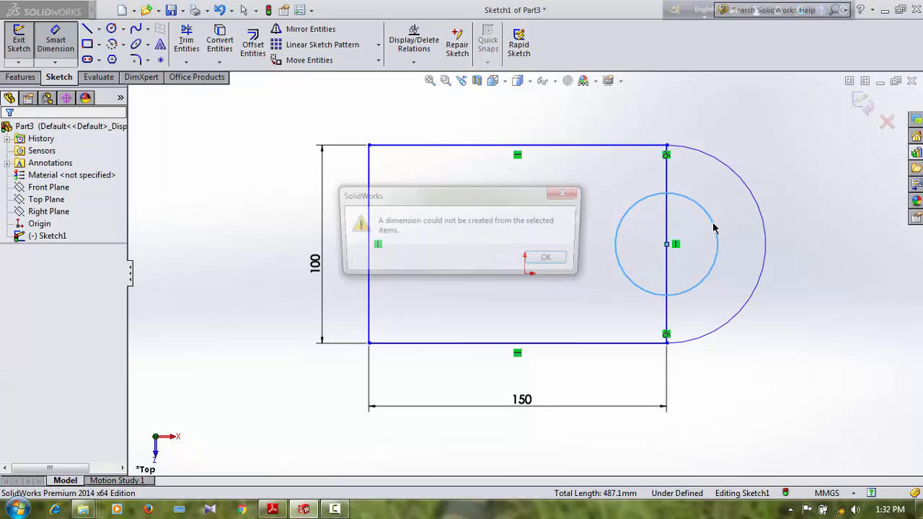
left_click(563, 264)
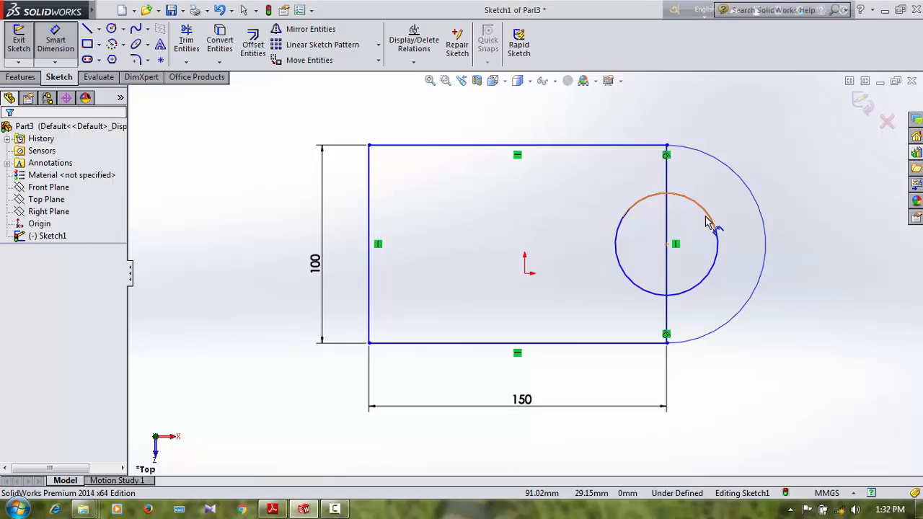
Dimension the circle's diameter to 60 mm and finish dimensioning.
left_click(716, 223)
left_click(793, 174)
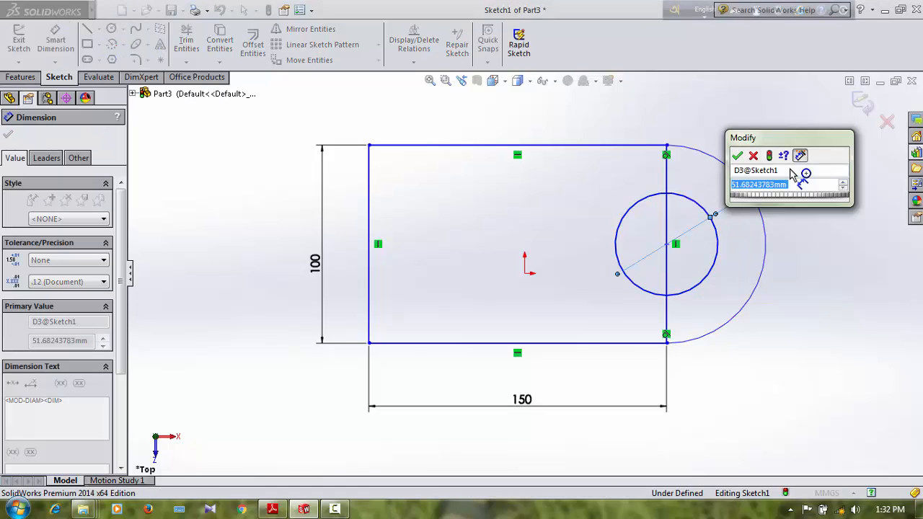
type("60")
key("Return")
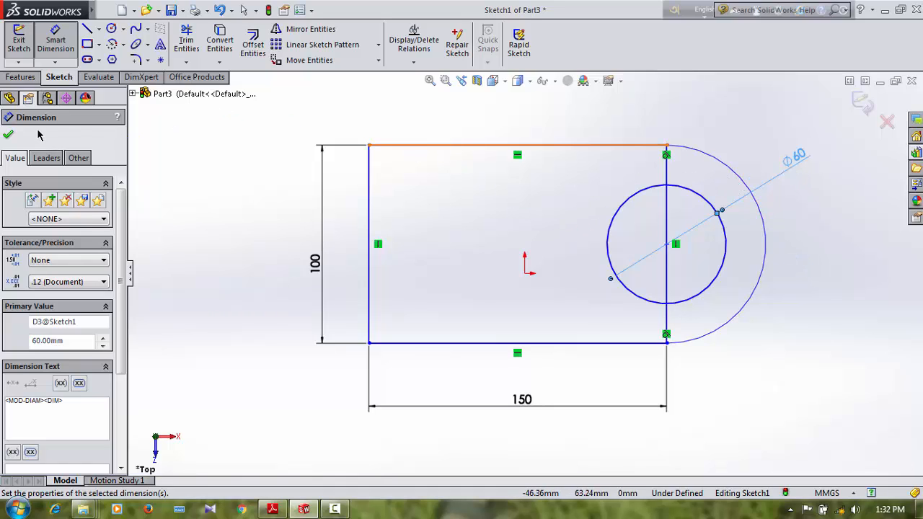
left_click(10, 135)
Start a boss extrusion of the plate sketch, check the plate thickness in class 1.pdf in Adobe Reader, and return to SolidWorks.
left_click(21, 78)
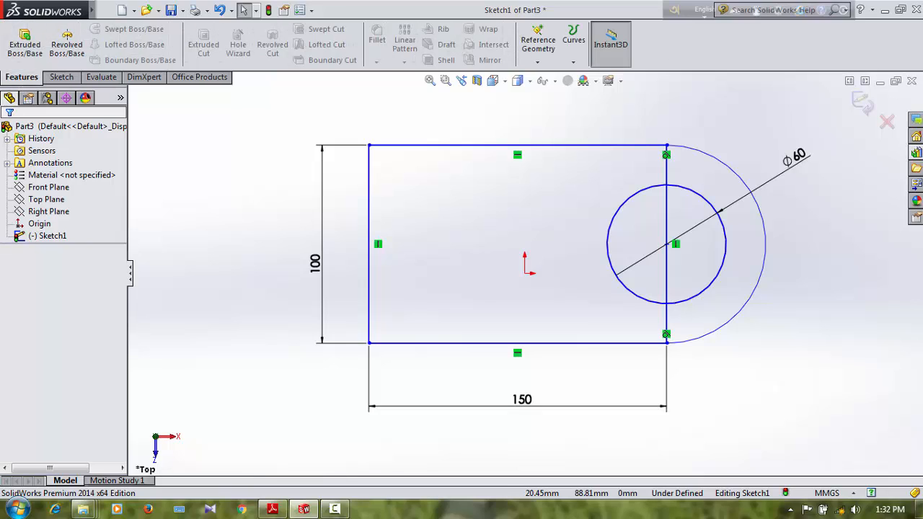
mouse_move(61, 13)
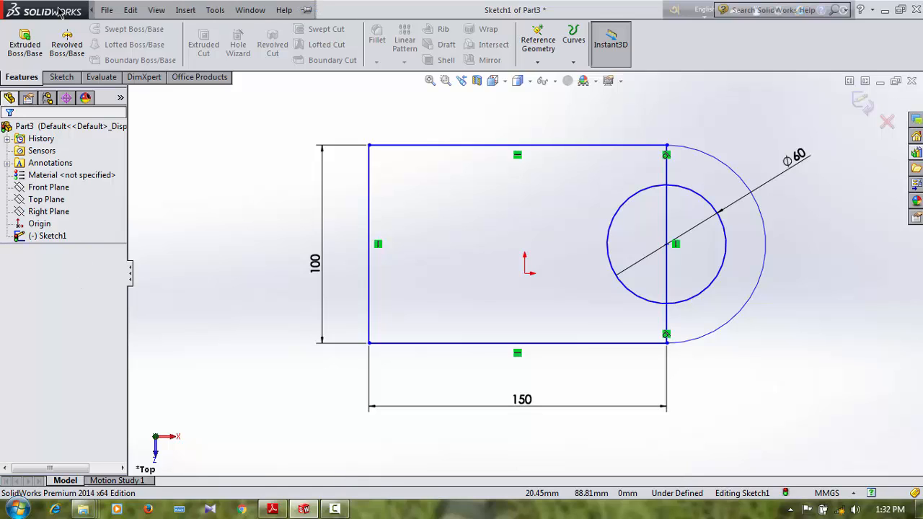
left_click(24, 55)
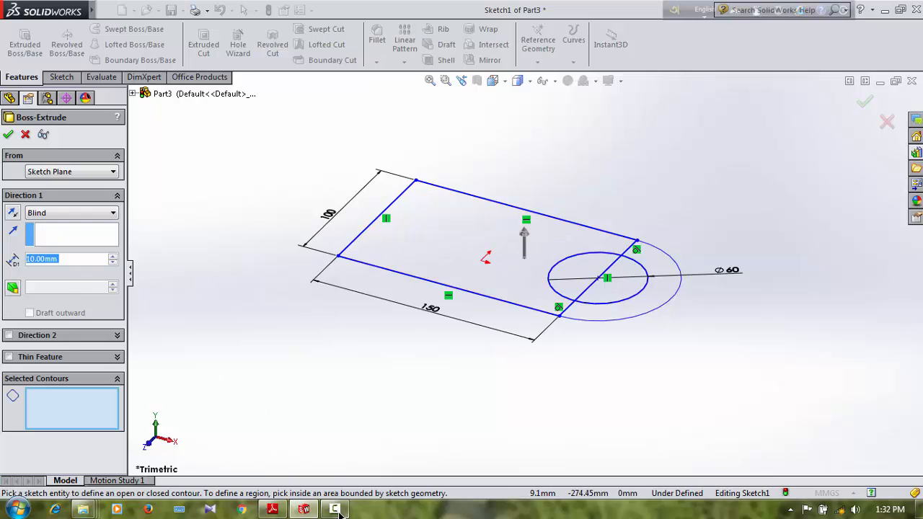
left_click(272, 510)
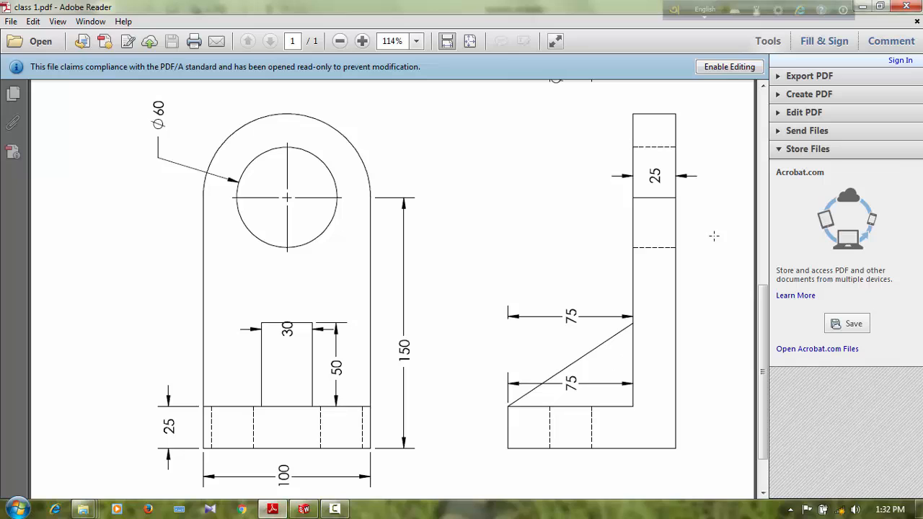
left_click_drag(622, 126, 690, 160)
left_click(568, 197)
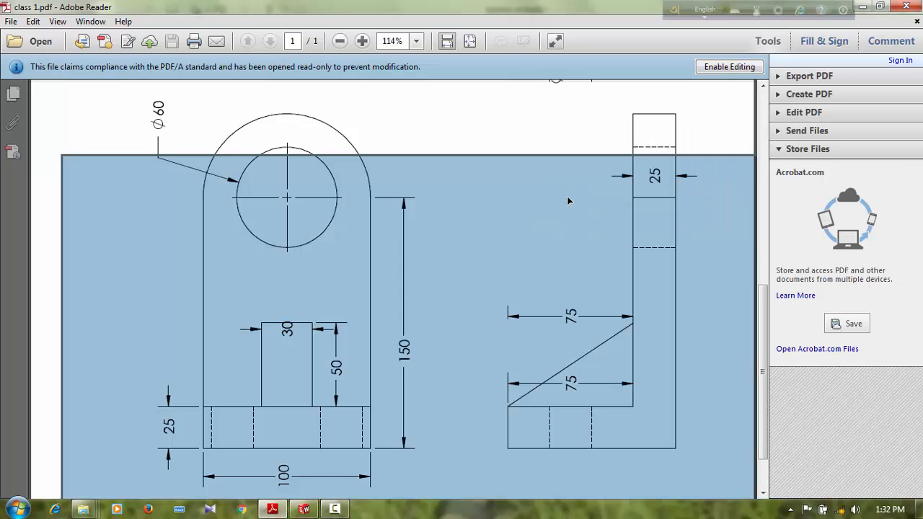
left_click(544, 116)
left_click(533, 232)
left_click(486, 149)
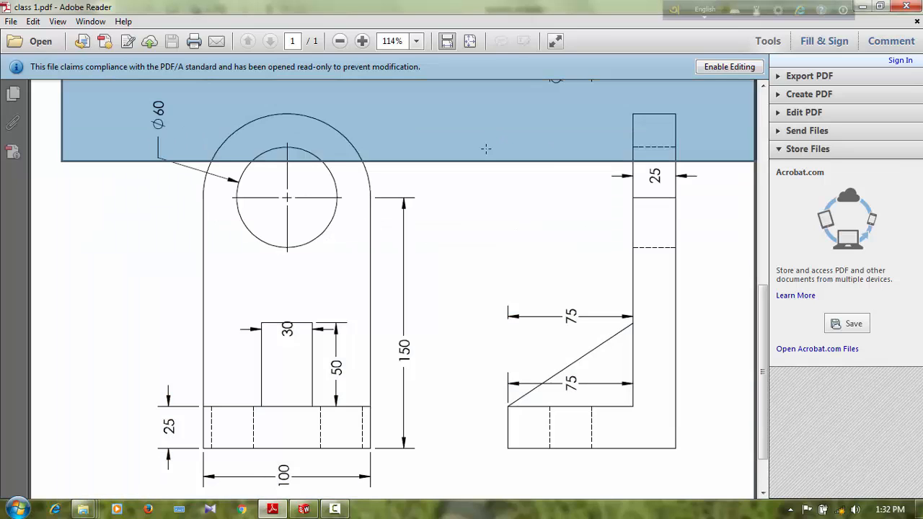
left_click(487, 150)
left_click(862, 7)
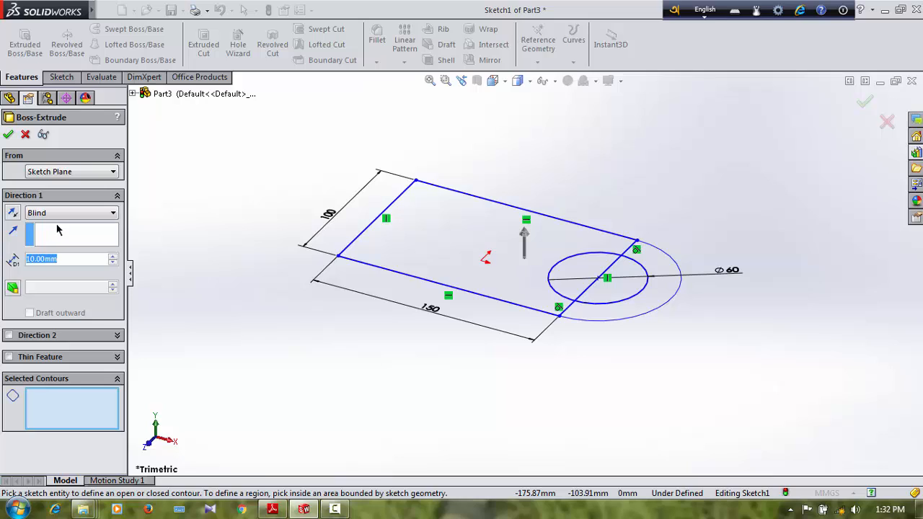
Extrude the rectangular and rounded-end regions around the hole 25 mm in the Blind direction.
type("25")
key("Return")
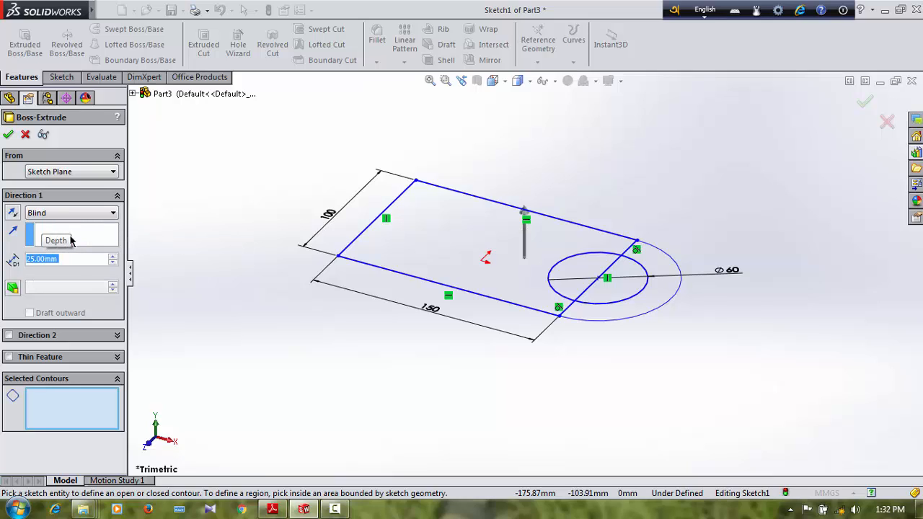
left_click(470, 259)
left_click(633, 308)
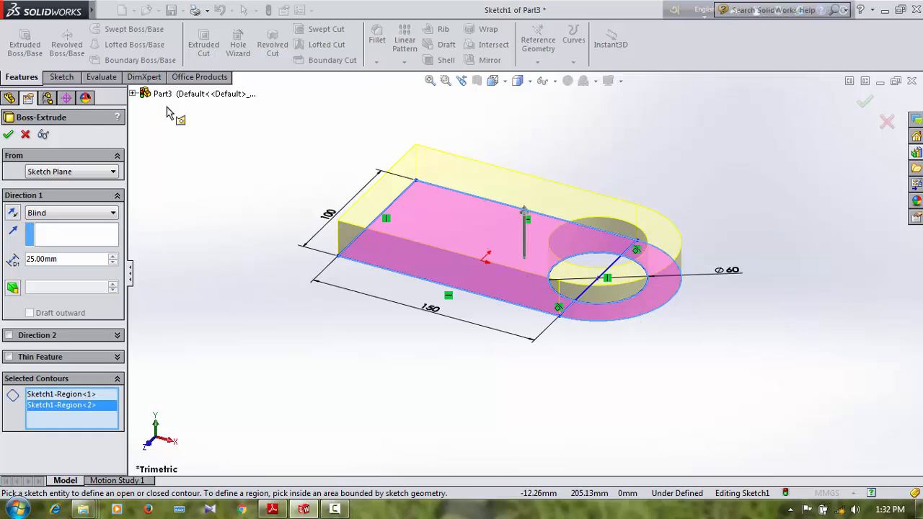
left_click(8, 134)
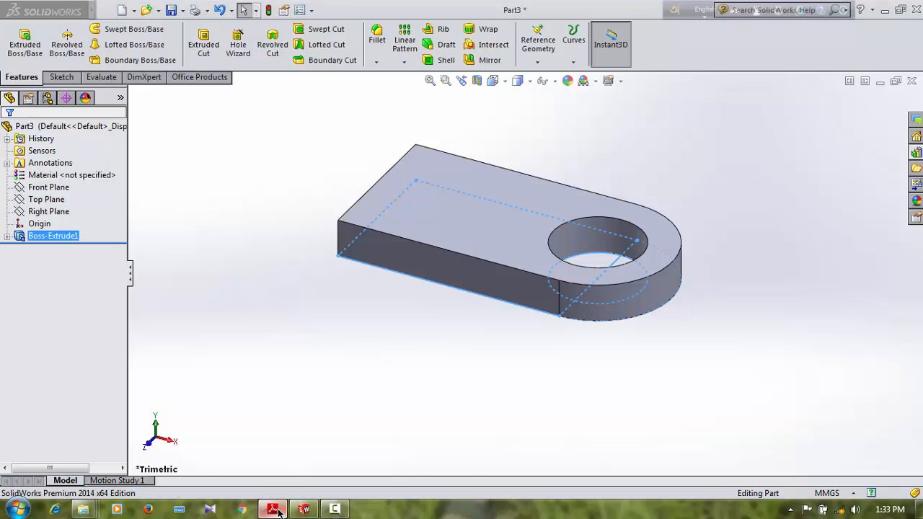
Examine the base flange's position and dimensions in the side view of class 1.pdf in Adobe Reader, and return to SolidWorks.
left_click(274, 510)
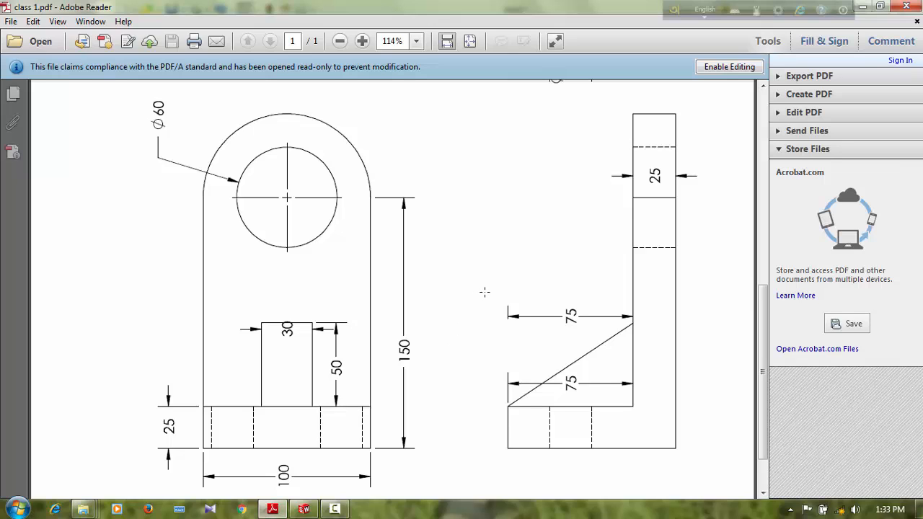
scroll(519, 317, "down", 1)
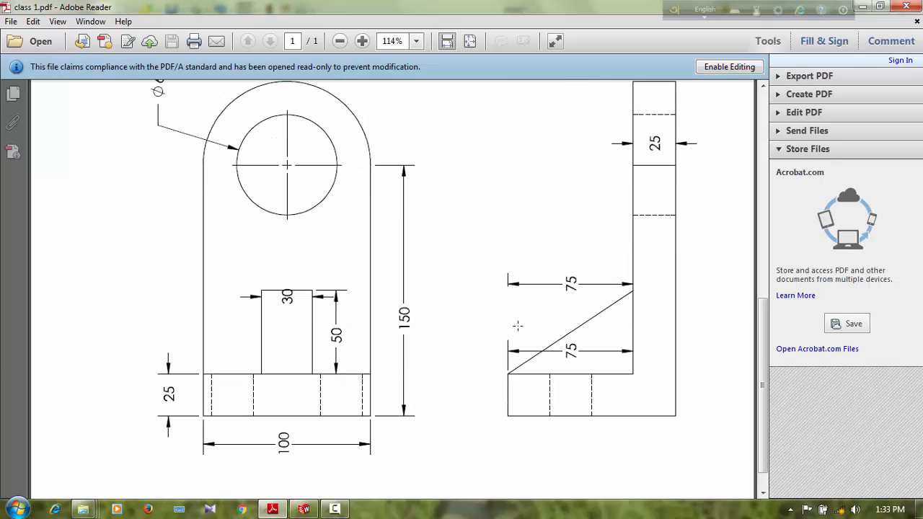
left_click_drag(494, 360, 667, 426)
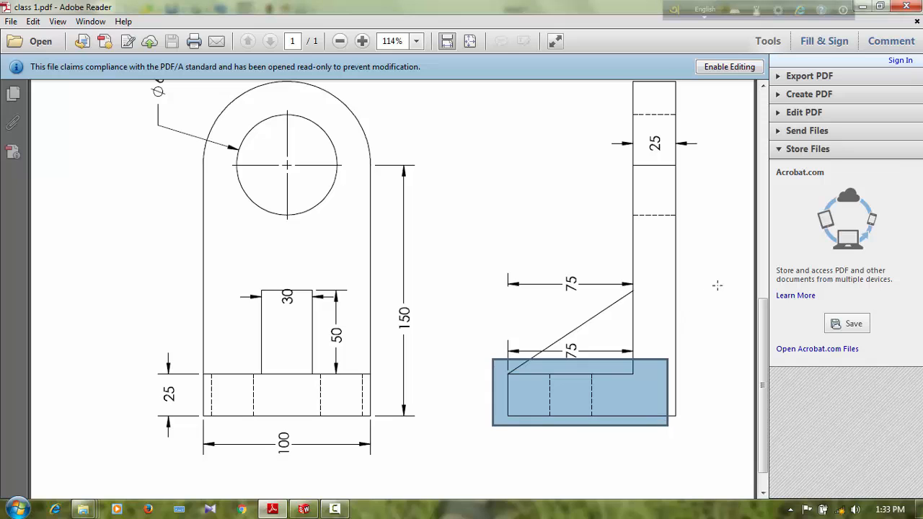
left_click(861, 5)
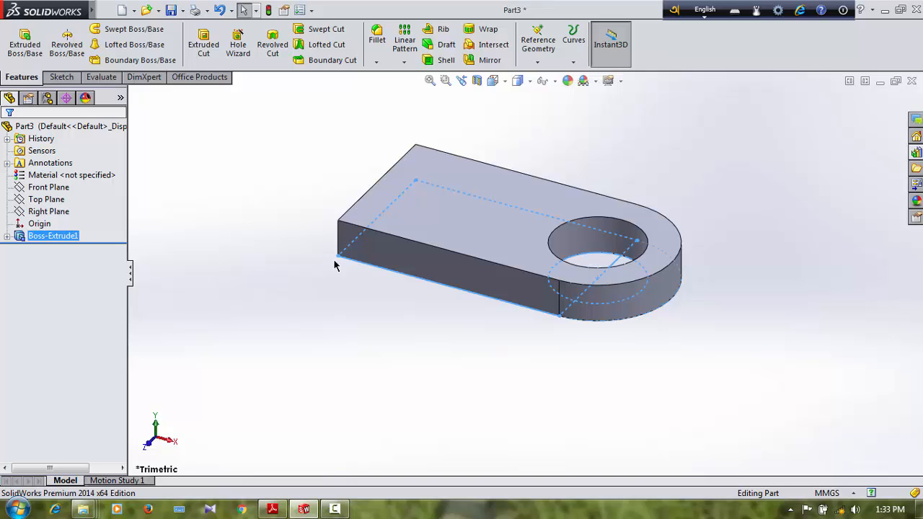
left_click(304, 509)
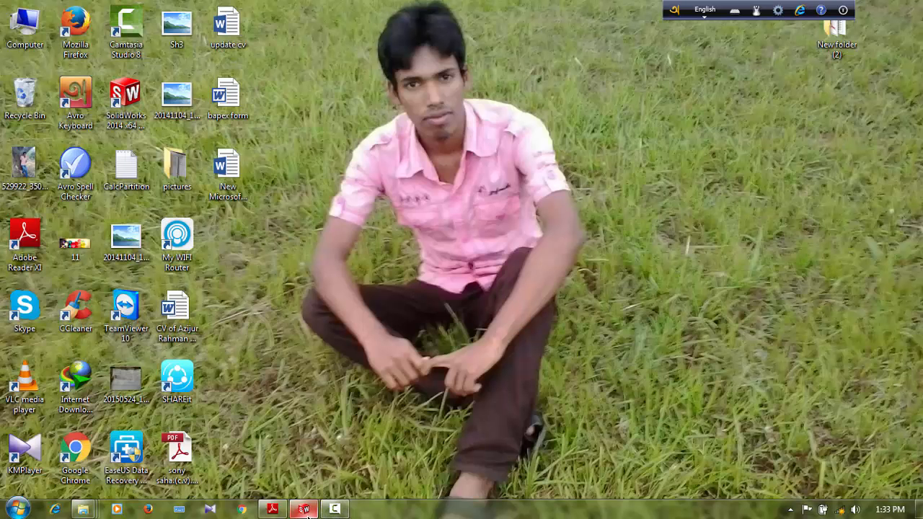
left_click(303, 509)
left_click(272, 509)
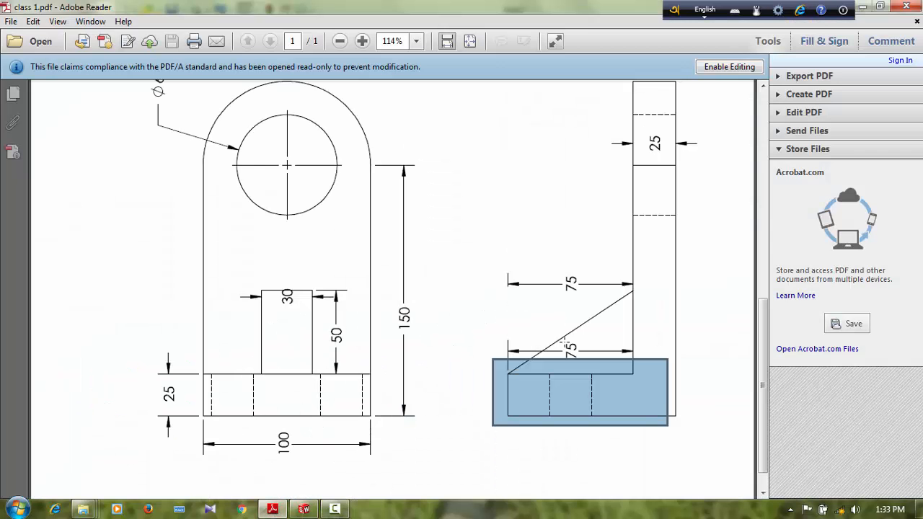
left_click(568, 345)
mouse_move(507, 374)
left_mouse_down()
mouse_move(516, 424)
mouse_move(518, 416)
left_mouse_up()
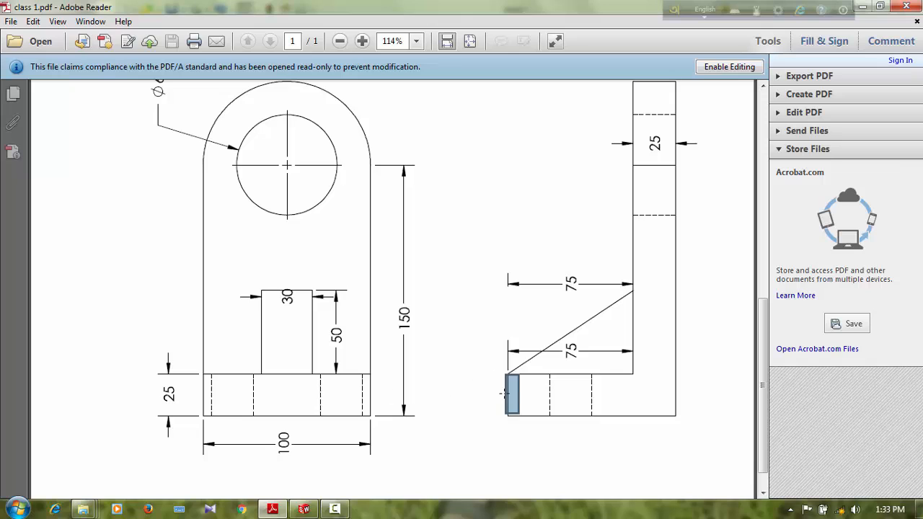
left_click(496, 383)
left_click(525, 388)
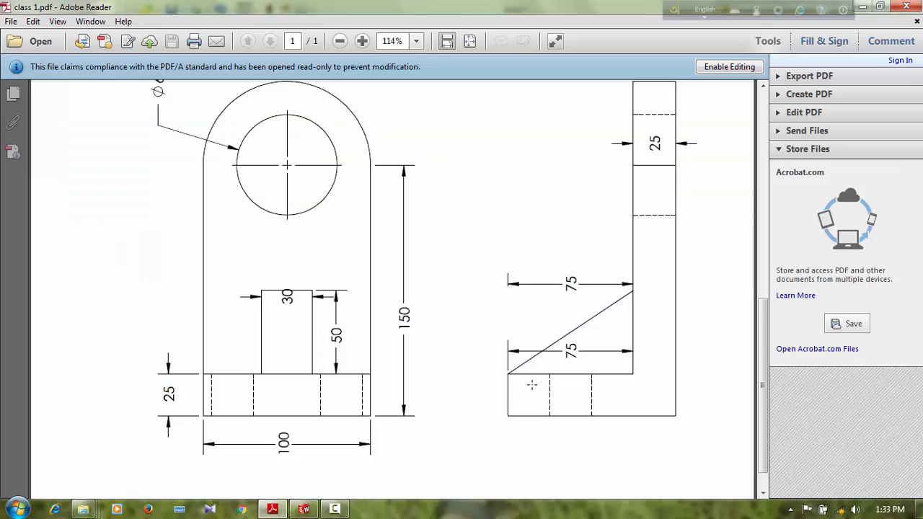
mouse_move(504, 383)
left_mouse_down()
mouse_move(524, 411)
mouse_move(494, 383)
left_mouse_up()
left_click(866, 6)
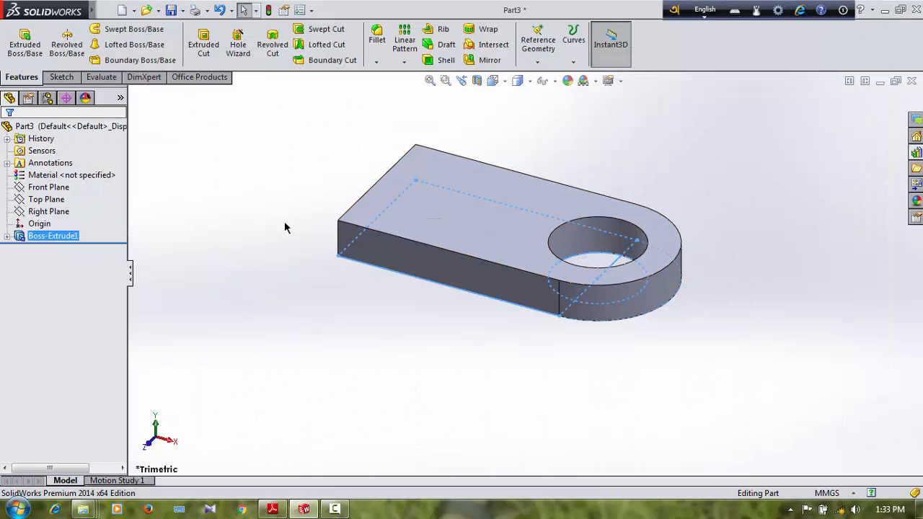
Sketch a corner rectangle about 27 by 100 mm on the plate's upper face, spanning its full width along the straight end.
left_click(422, 226)
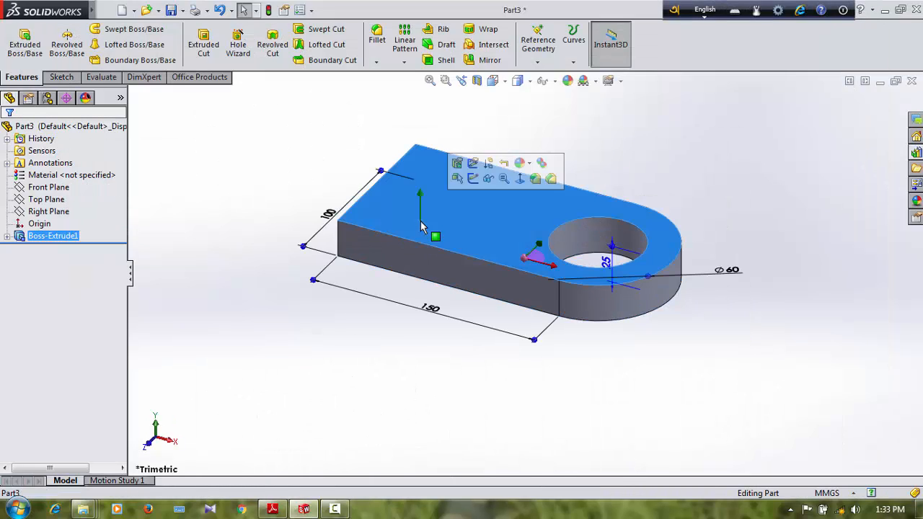
left_click(473, 179)
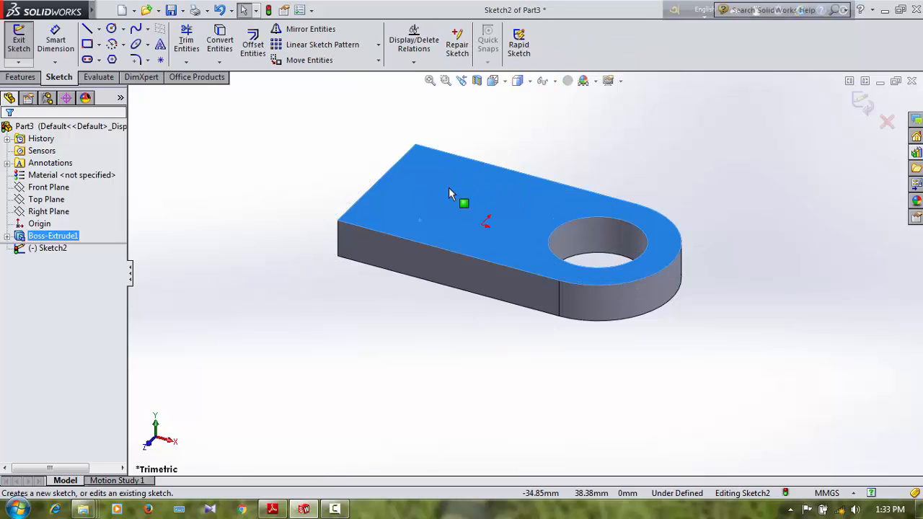
left_click(87, 44)
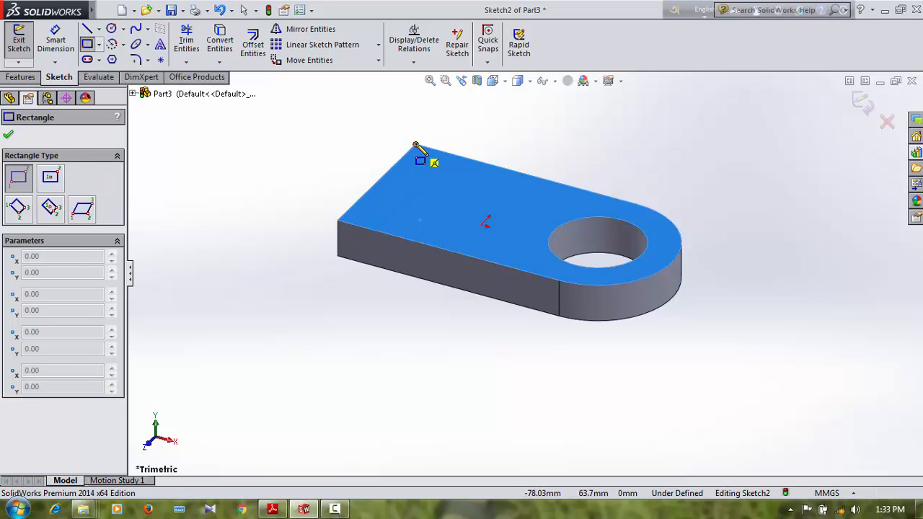
left_click(337, 220)
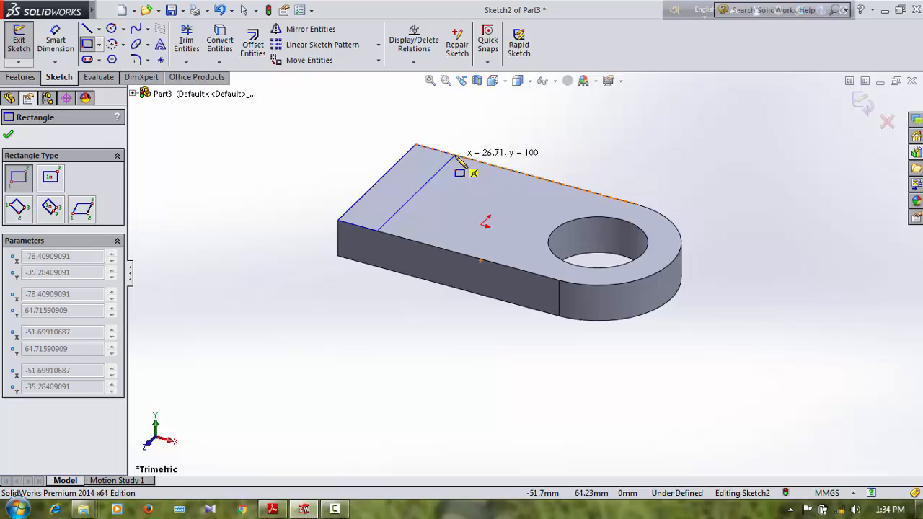
left_click(455, 156)
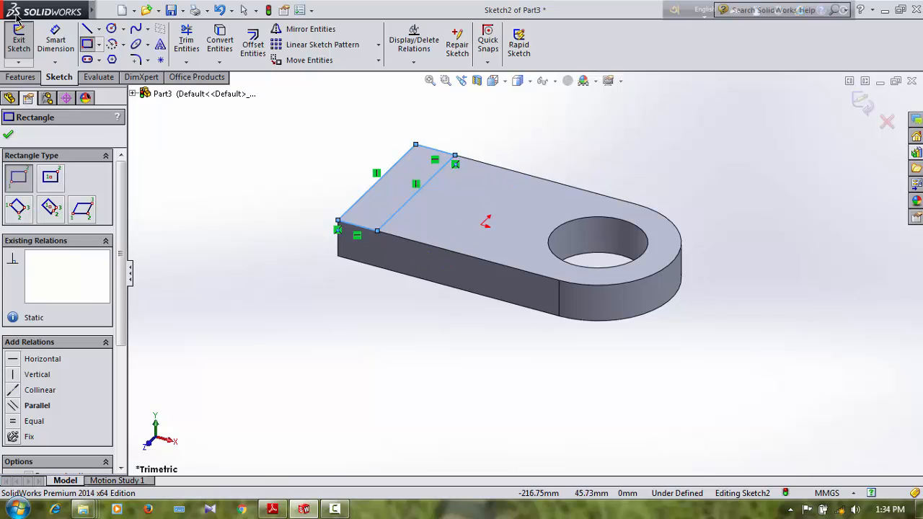
Dimension the rectangle's short side along the plate's long edge to 25 mm.
left_click(55, 38)
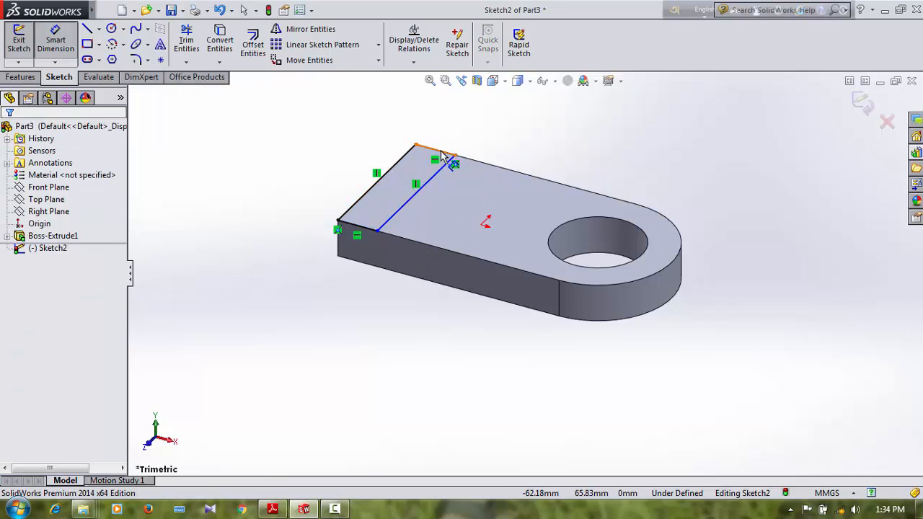
left_click(437, 151)
left_click(485, 137)
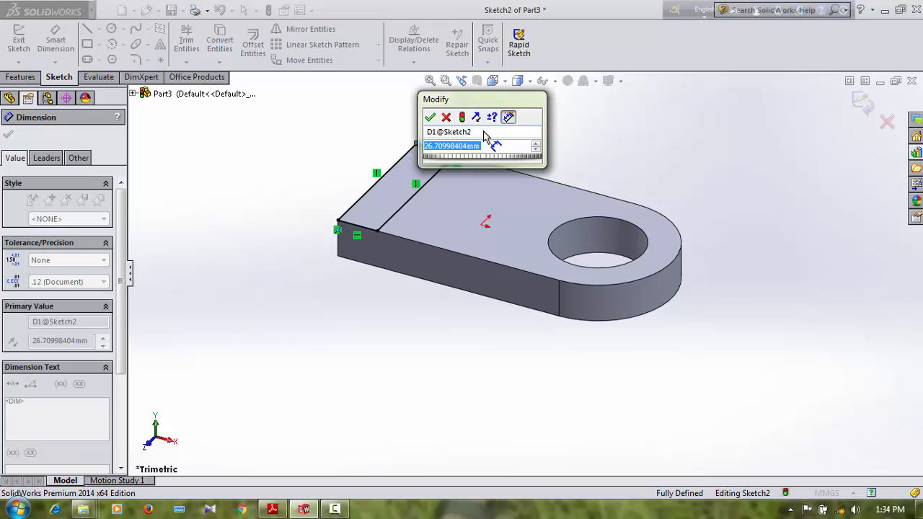
type("25")
key("Return")
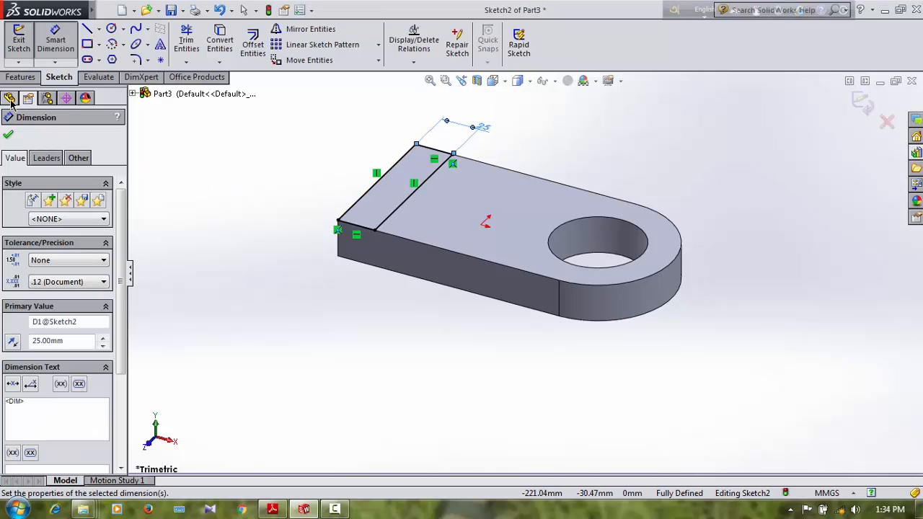
Extrude the end rectangle 75 mm Blind with Merge result, consulting class 1.pdf in Adobe Reader for the flange length.
left_click(20, 77)
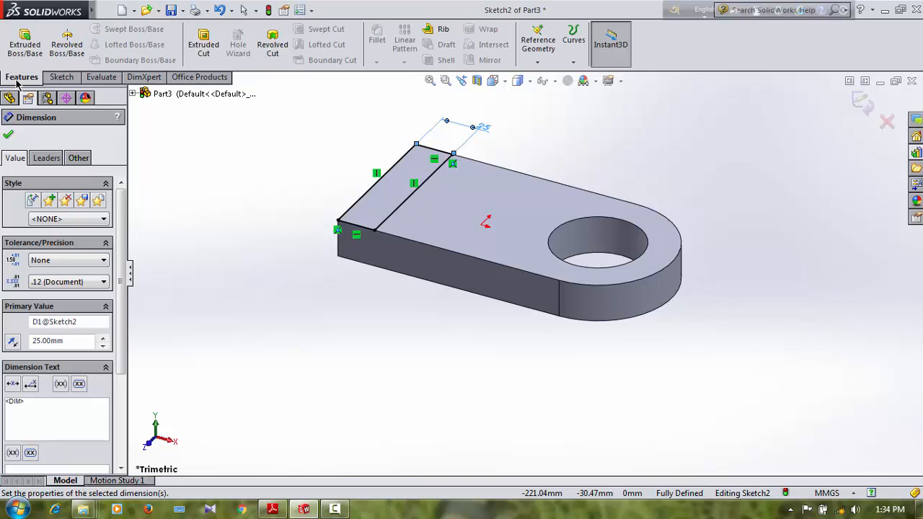
left_click(24, 41)
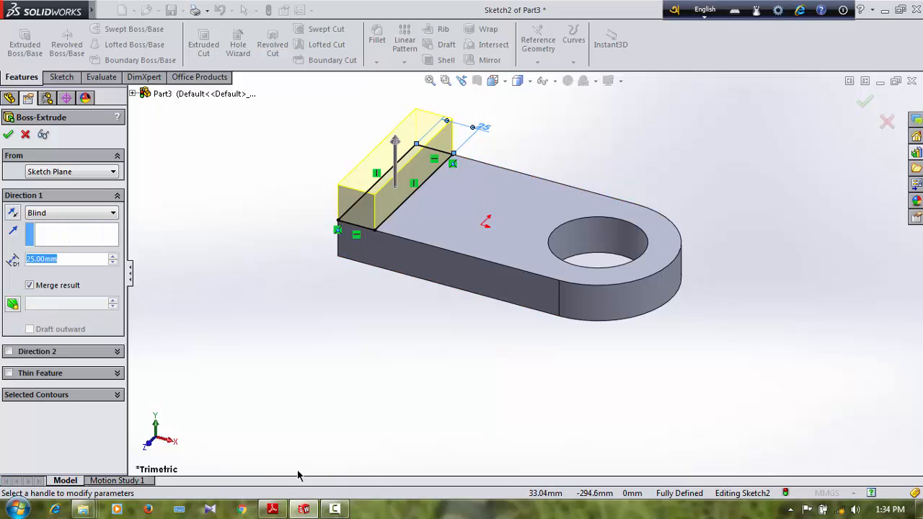
left_click(273, 511)
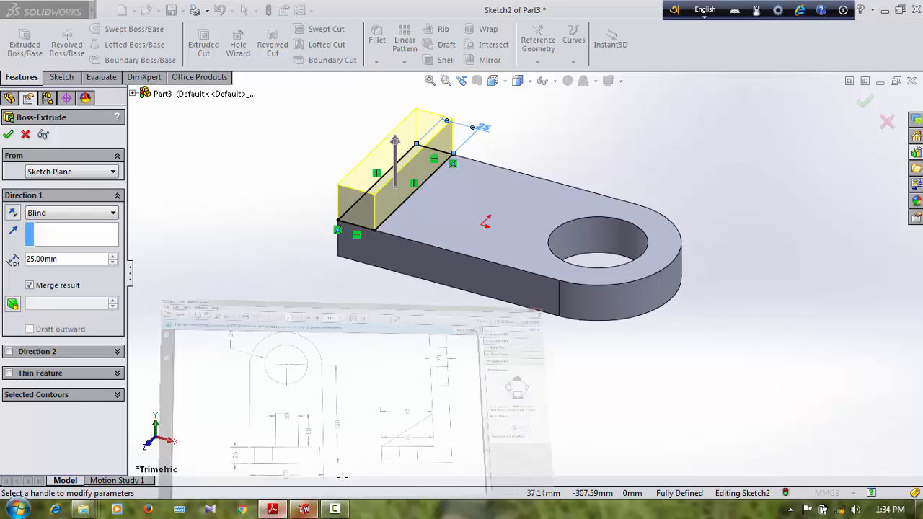
left_click_drag(495, 350, 675, 426)
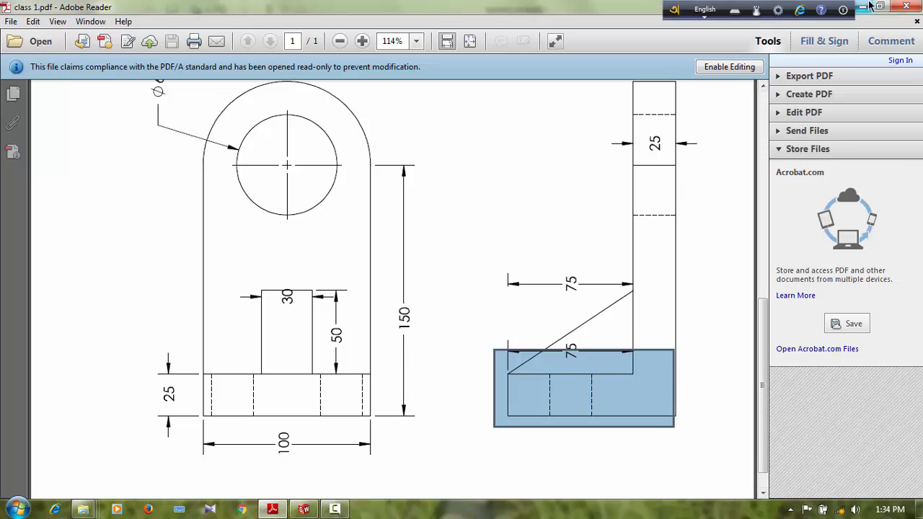
key("alt+Tab")
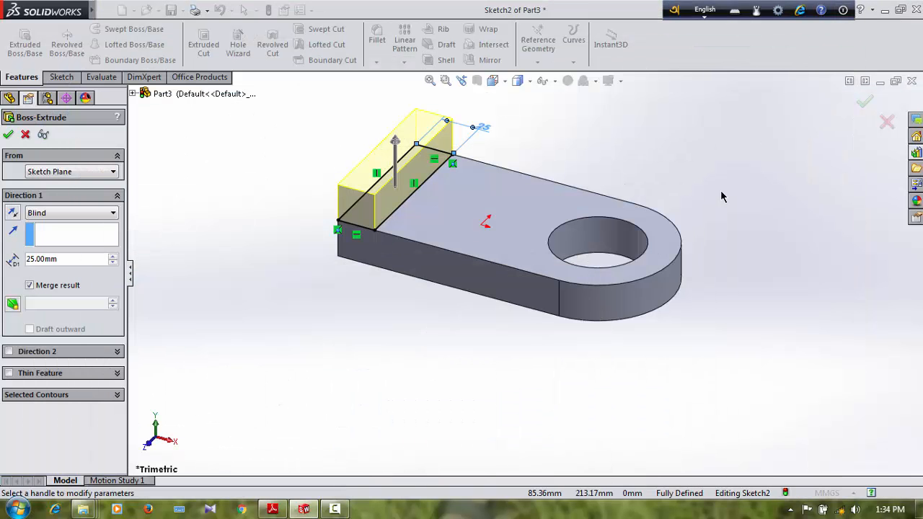
double_click(69, 259)
type("75")
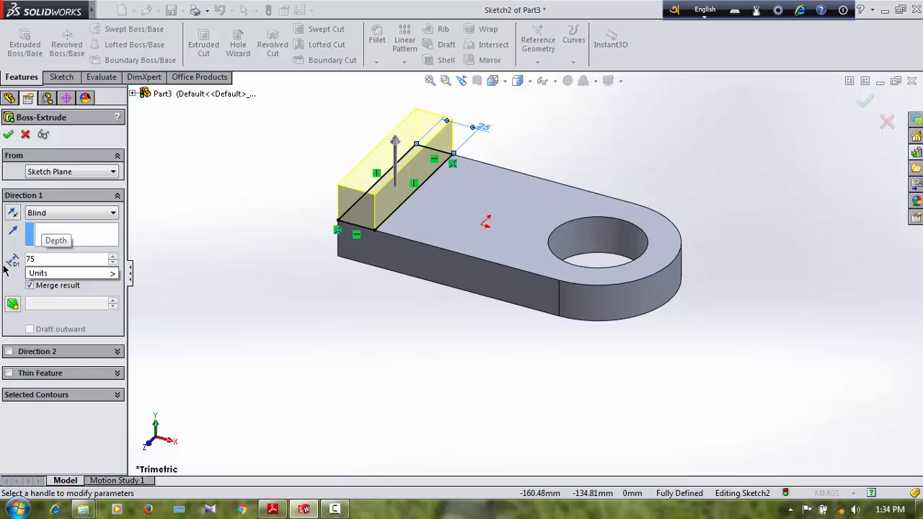
key("Return")
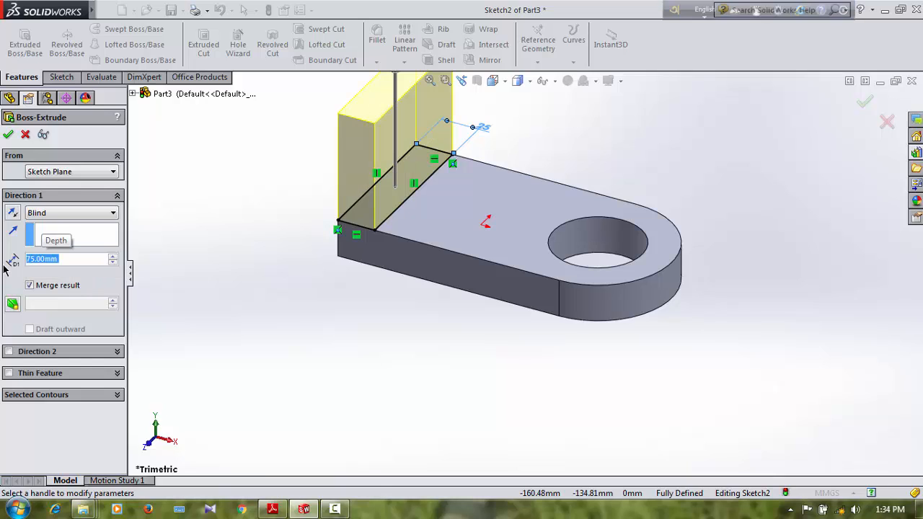
left_click(8, 135)
scroll(347, 325, "up", 1)
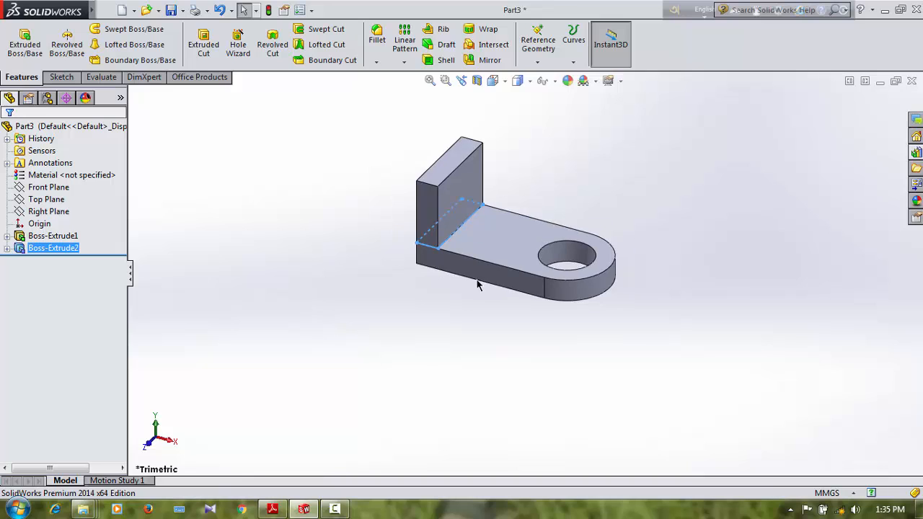
Examine the rib's width and height in the front view of class 1.pdf in Adobe Reader, and return to SolidWorks.
left_click(631, 190)
scroll(603, 241, "up", 1)
scroll(602, 238, "down", 1)
scroll(603, 237, "down", 3)
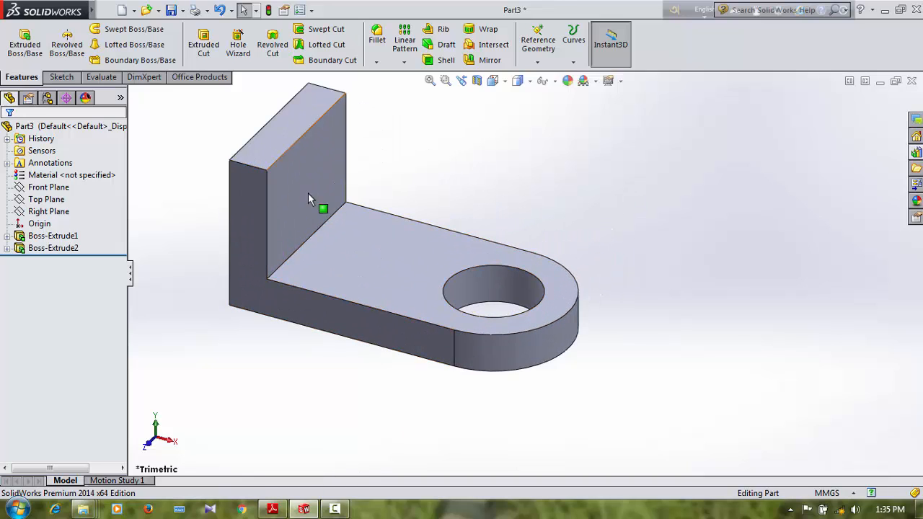
left_click(272, 509)
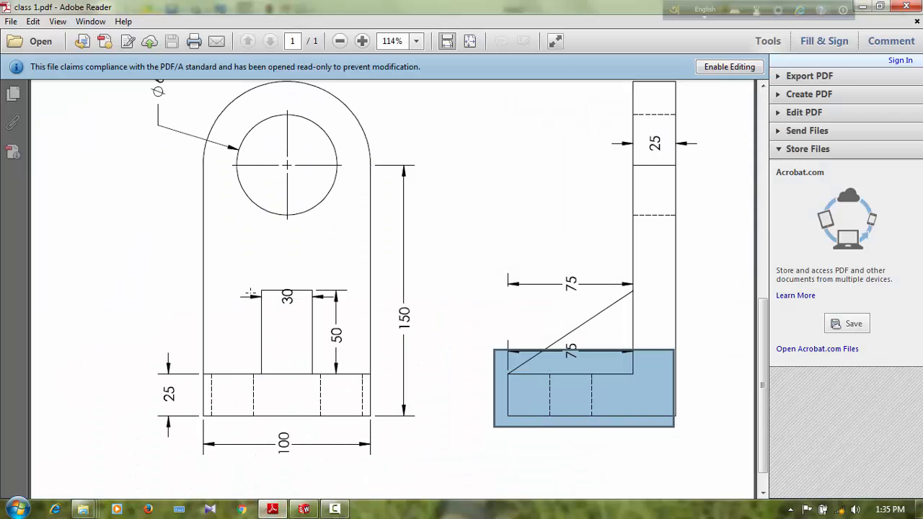
left_click_drag(248, 293, 321, 395)
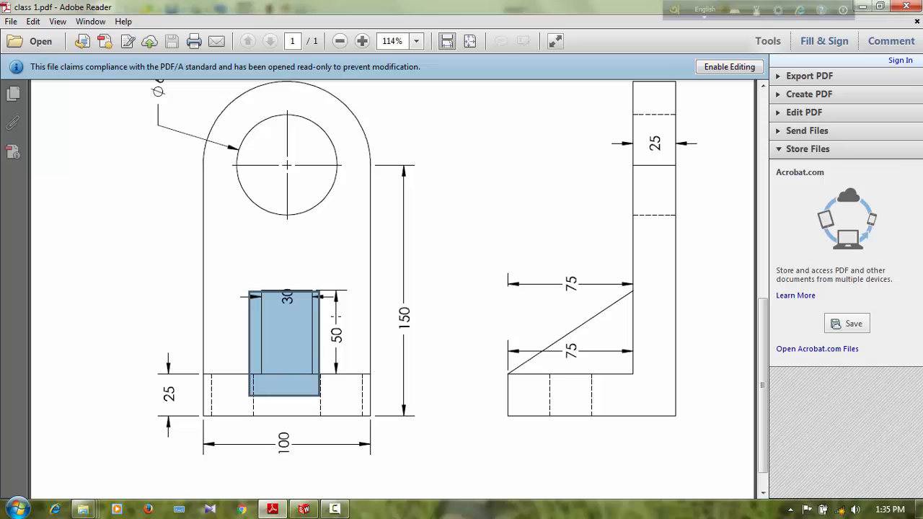
left_click(357, 273)
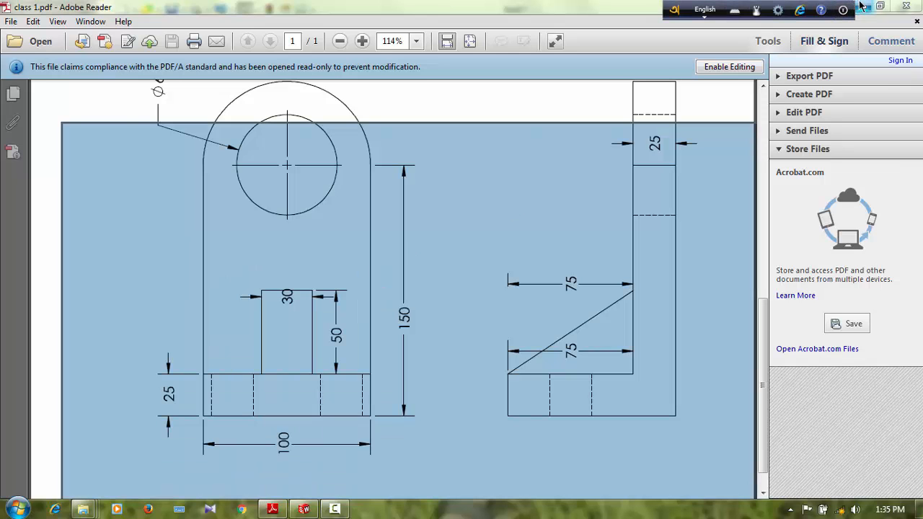
left_click(864, 7)
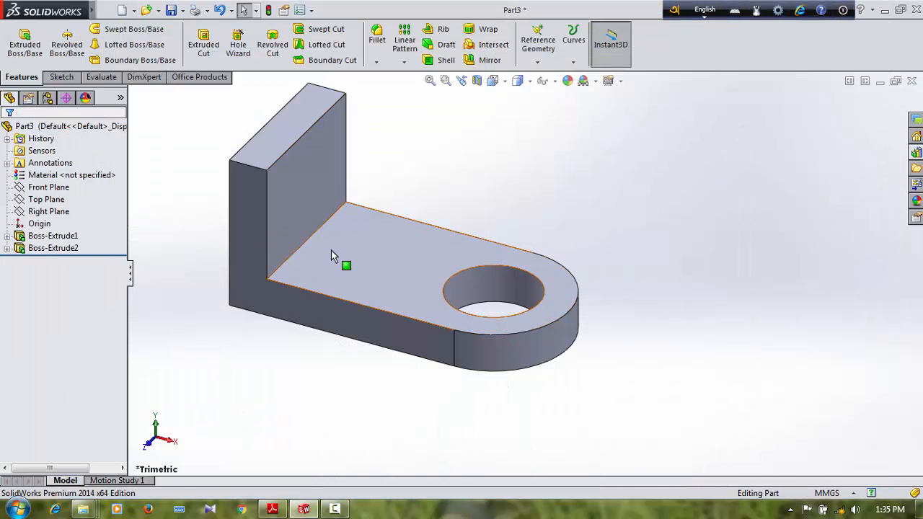
Start a sketch on the plate's upper face and draw a 100 mm line along the flange's inner base edge.
left_click(349, 250)
left_click(380, 207)
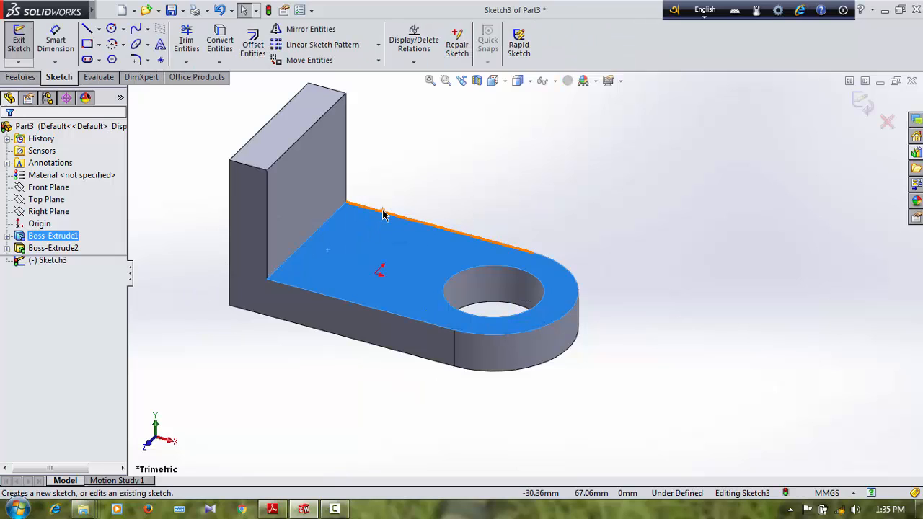
left_click(87, 29)
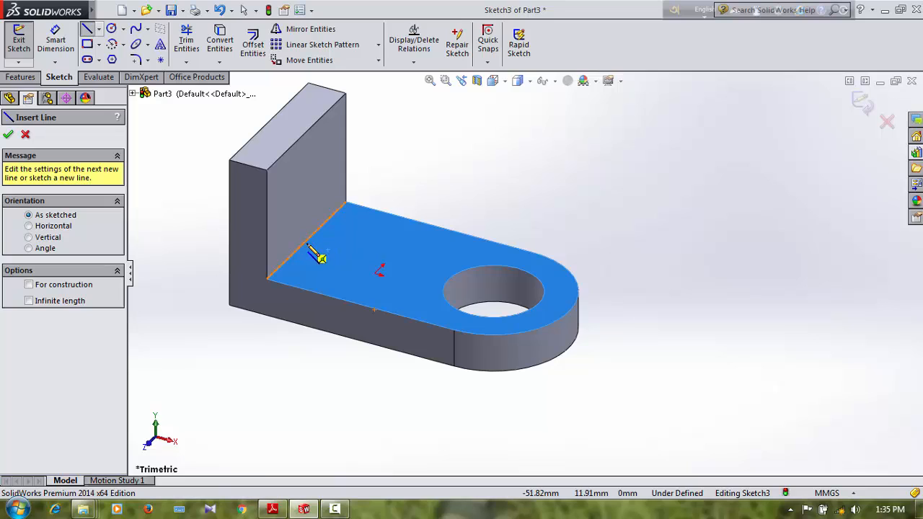
left_click(268, 281)
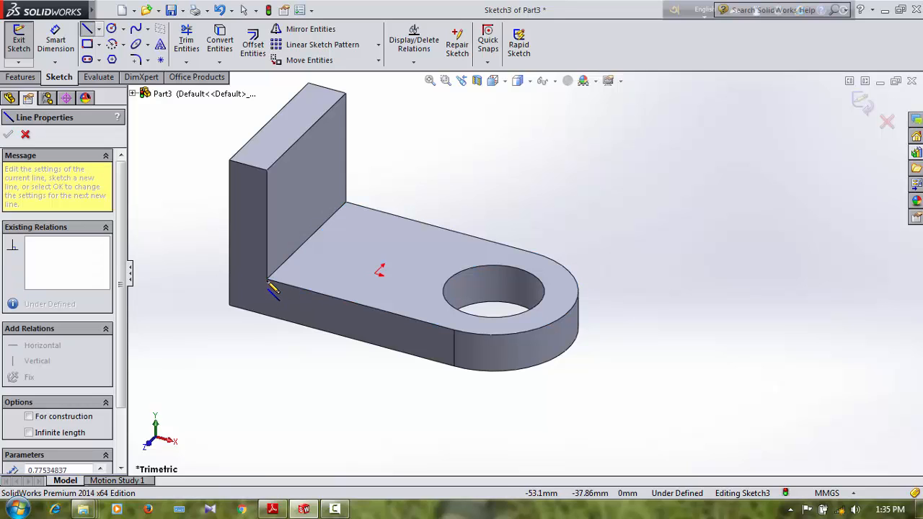
left_click(346, 203)
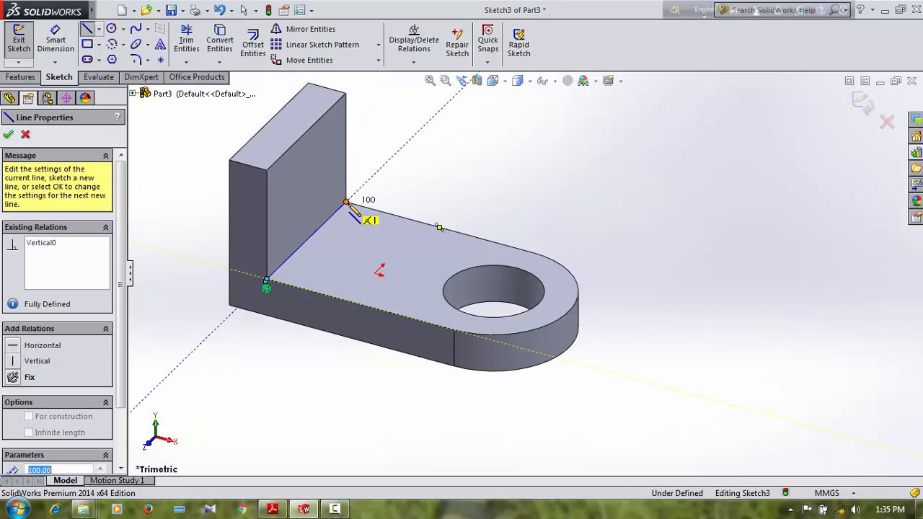
Draw a line about 57 mm long from the base line's midpoint along the plate's length towards the hole.
left_click(306, 240)
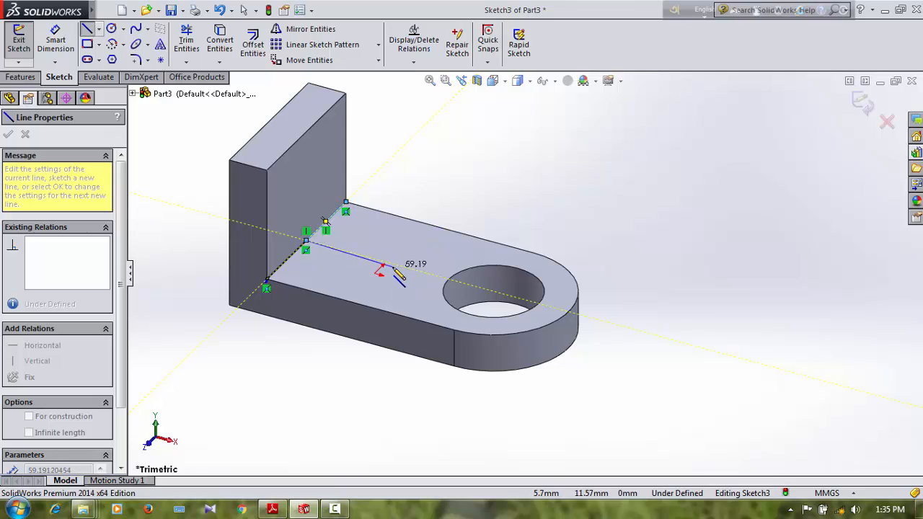
left_click(393, 264)
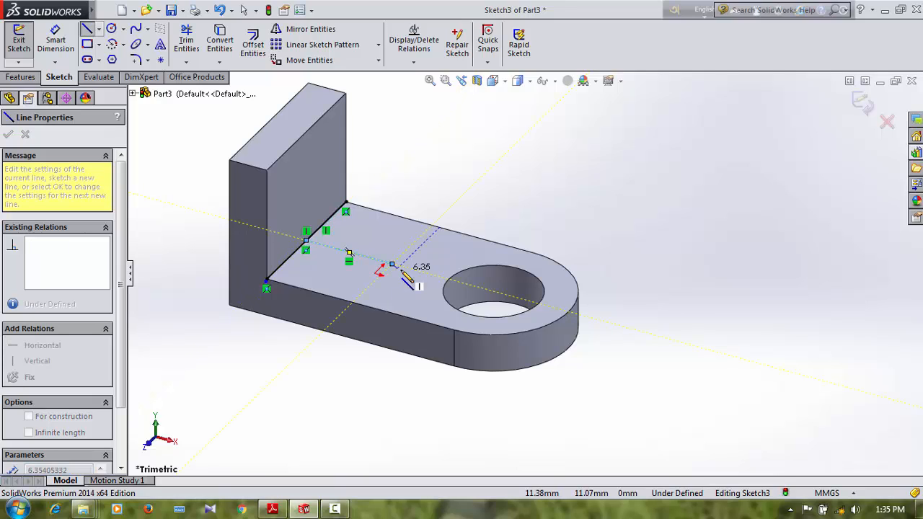
left_click(305, 241)
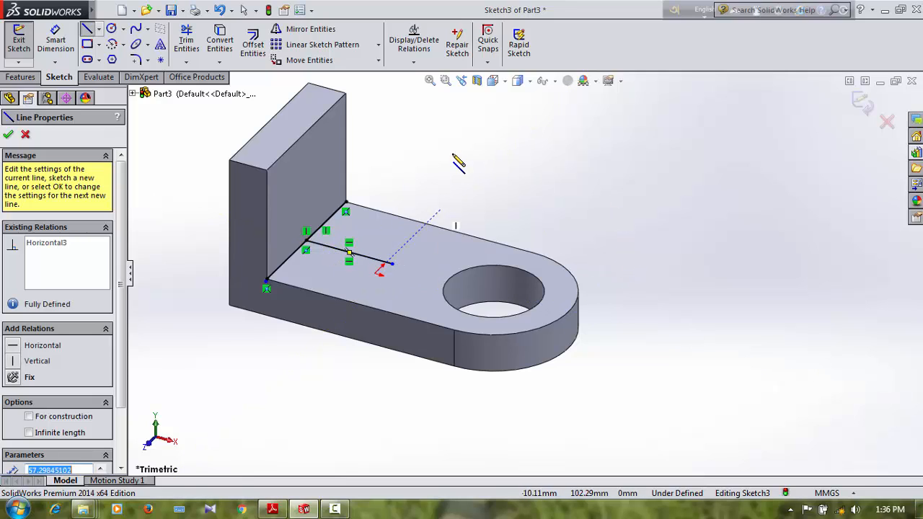
Dimension the centre line's length to 50 mm, consulting the rib height in class 1.pdf in Adobe Reader.
left_click(54, 39)
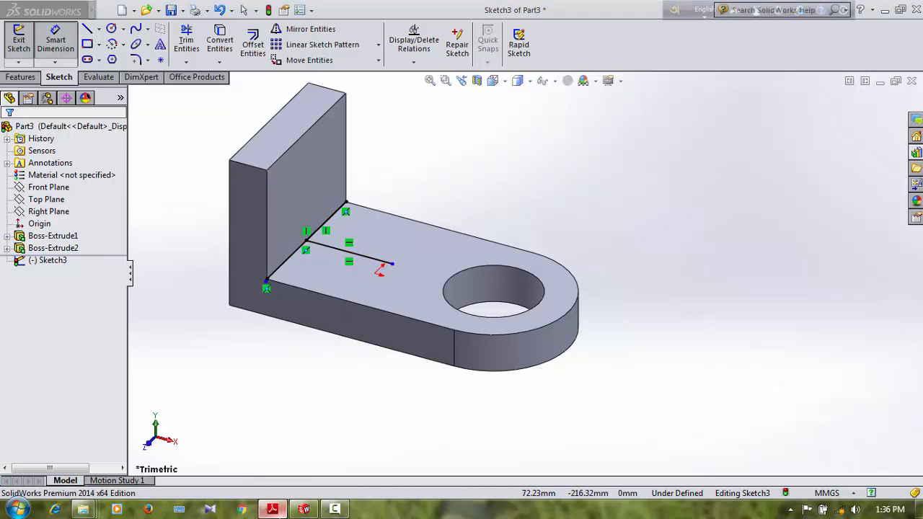
mouse_move(272, 509)
left_click(330, 458)
left_click(289, 320)
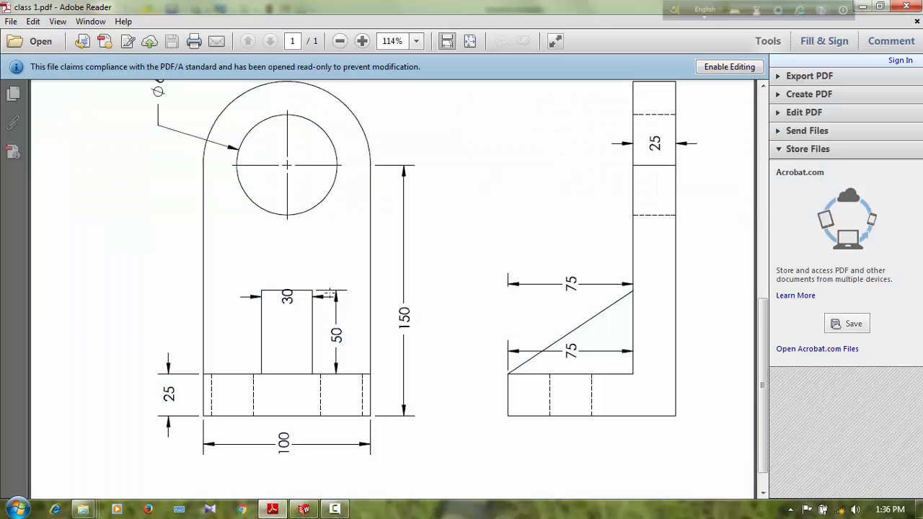
left_click_drag(330, 369, 314, 373)
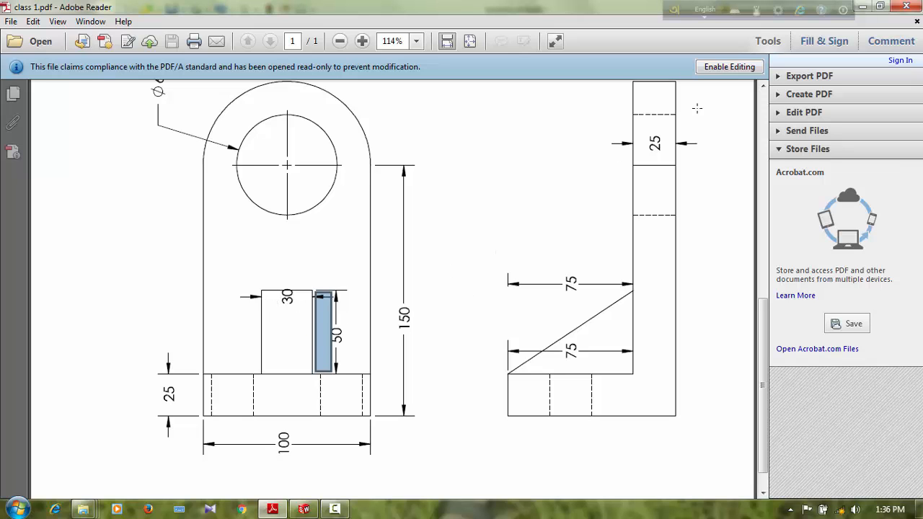
left_click(862, 6)
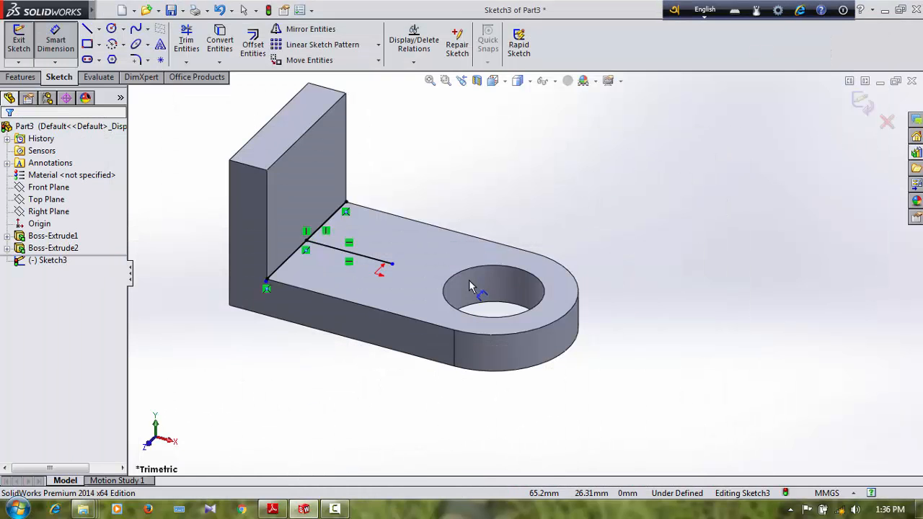
left_click(376, 264)
left_click(301, 372)
type("5")
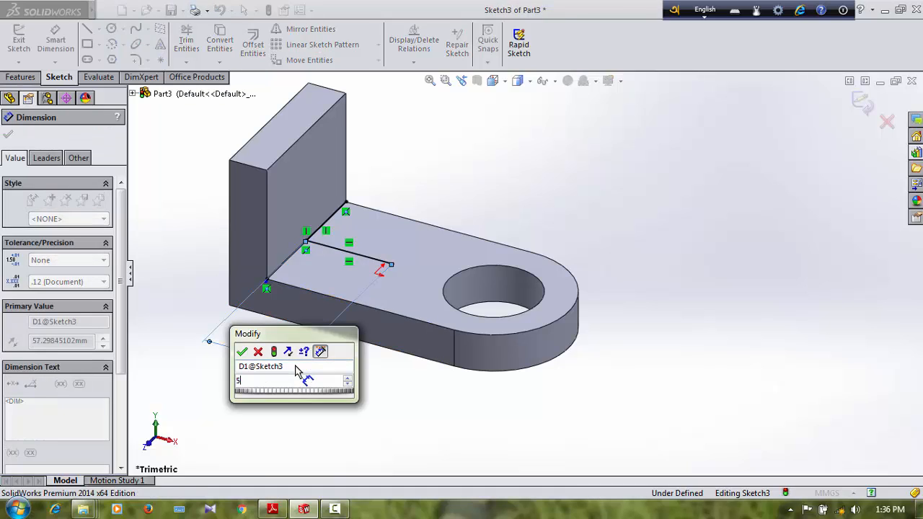
type("0")
key("Return")
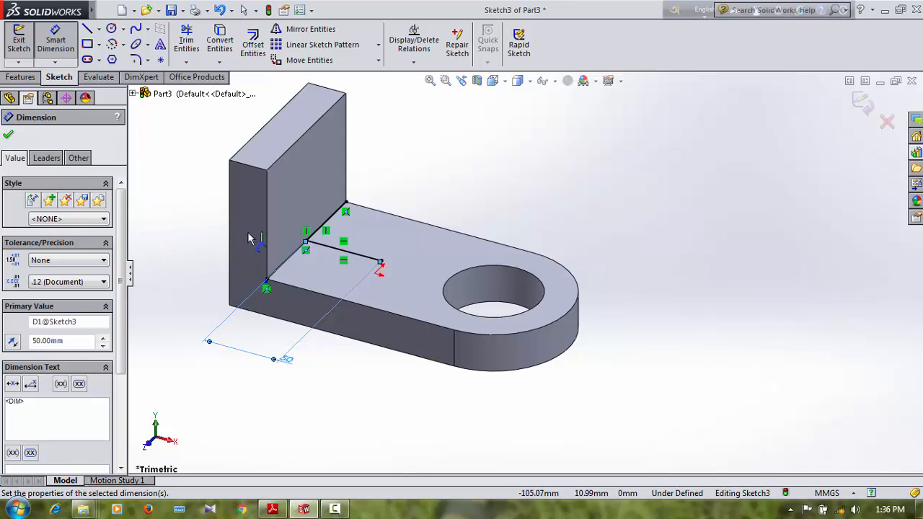
Trim away the guide line along the flange's inner base edge, keeping the centre line.
left_click(193, 44)
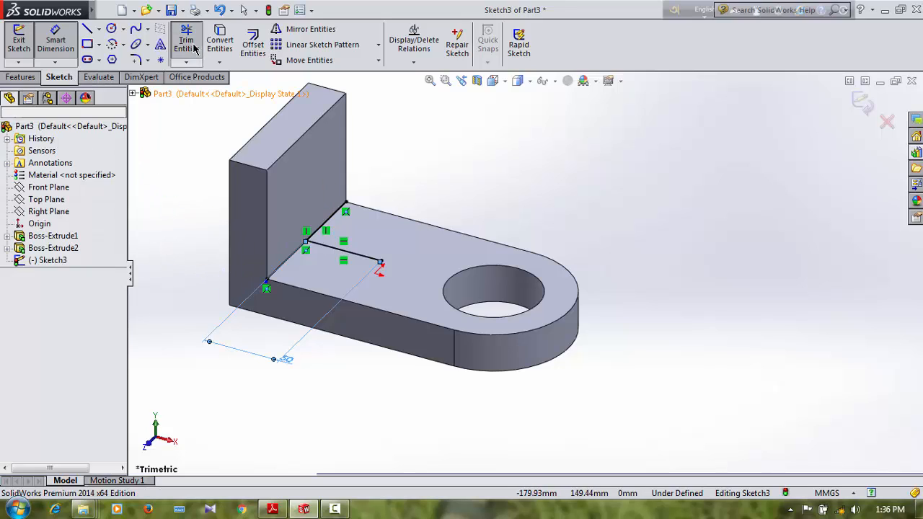
left_click(317, 247)
left_click(500, 265)
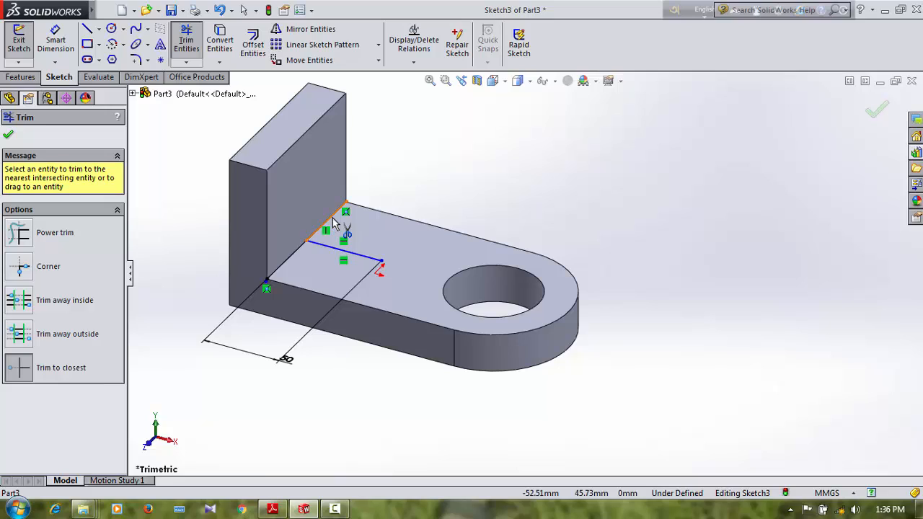
left_click(332, 218)
left_click(330, 229)
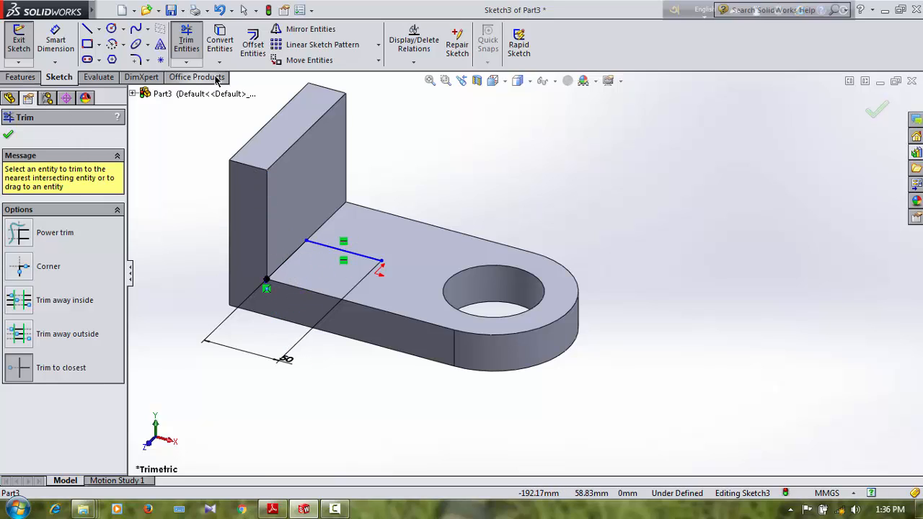
Offset the centre line 15 mm with Bi-directional and Lines cap ends, consulting class 1.pdf in Adobe Reader for the rib width.
left_click(258, 56)
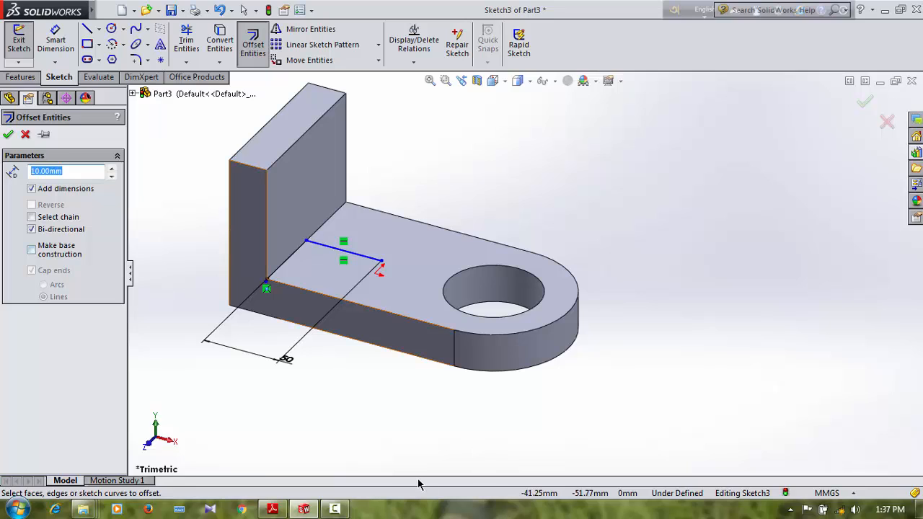
left_click(272, 509)
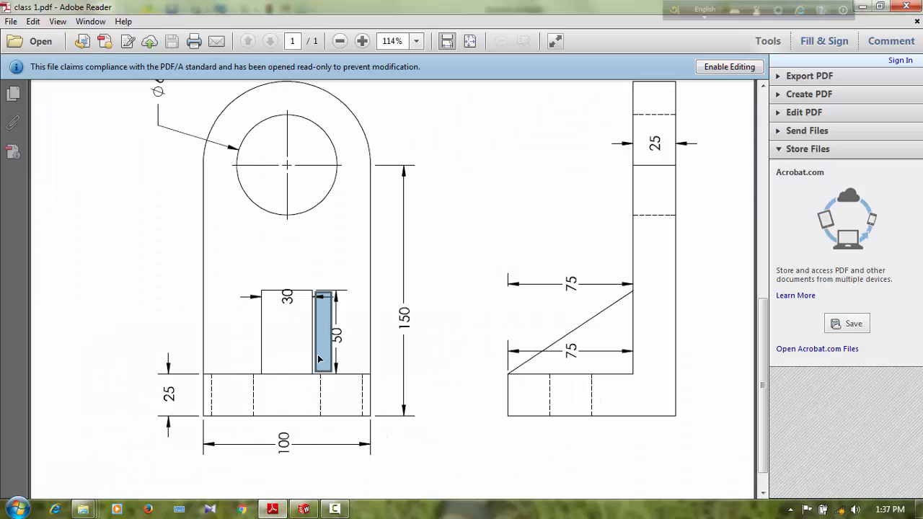
left_click_drag(288, 225, 289, 393)
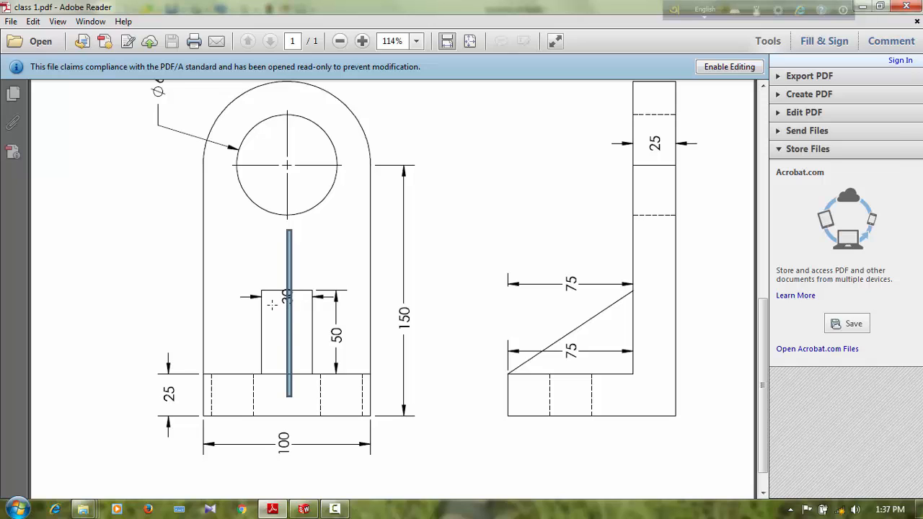
left_click_drag(261, 289, 312, 378)
left_click(301, 285)
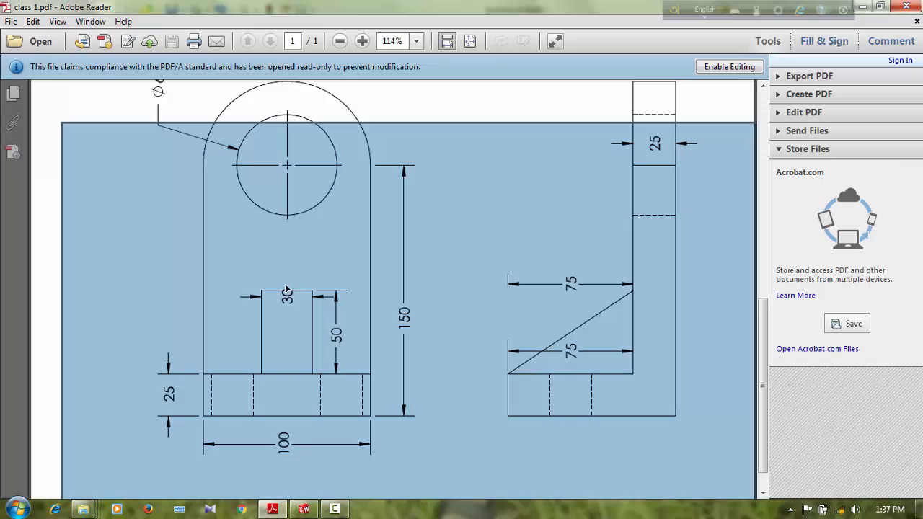
left_click_drag(285, 290, 286, 386)
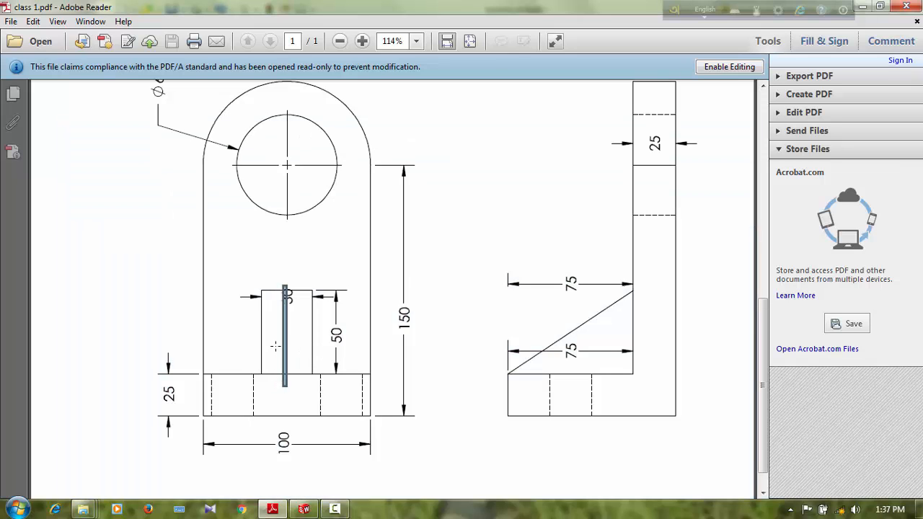
left_click(864, 6)
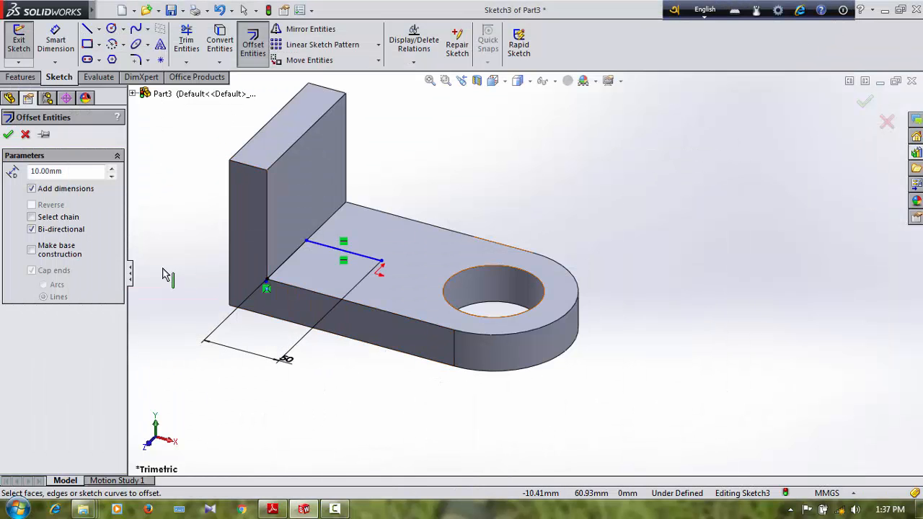
left_click_drag(91, 176, 37, 174)
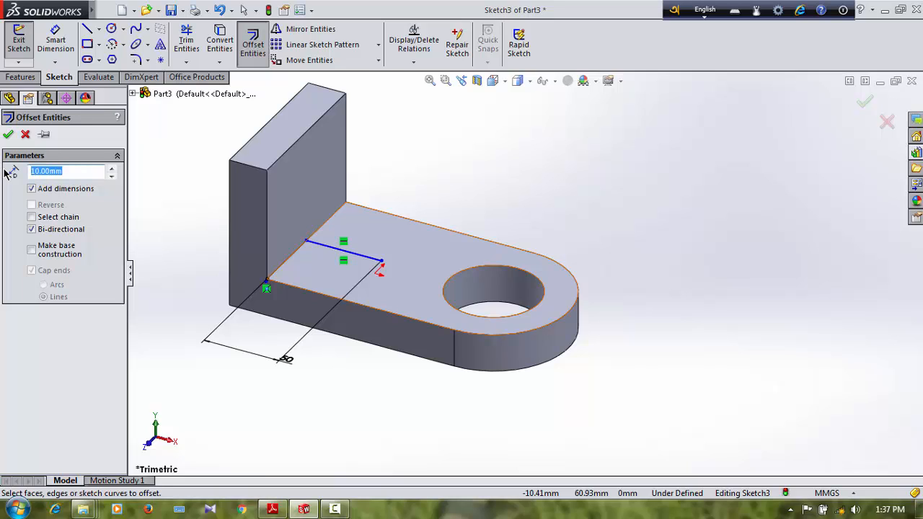
type("15")
key("Return")
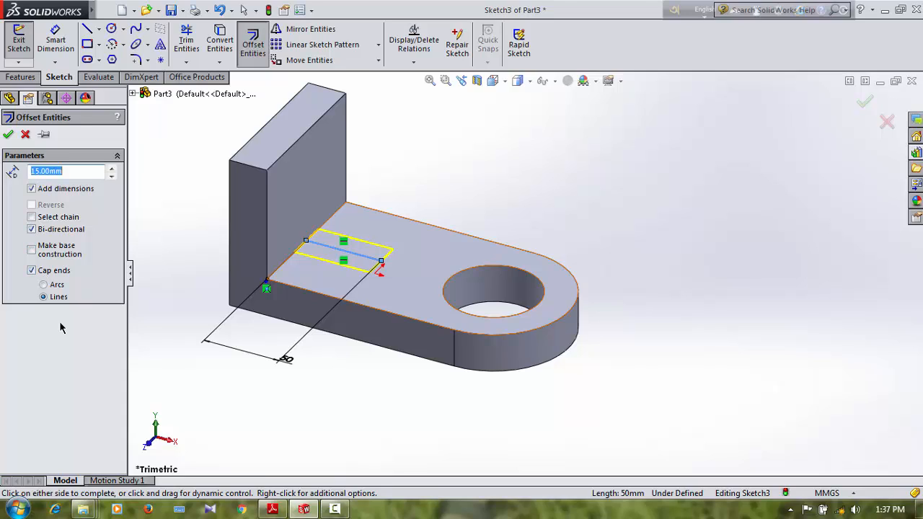
left_click(31, 229)
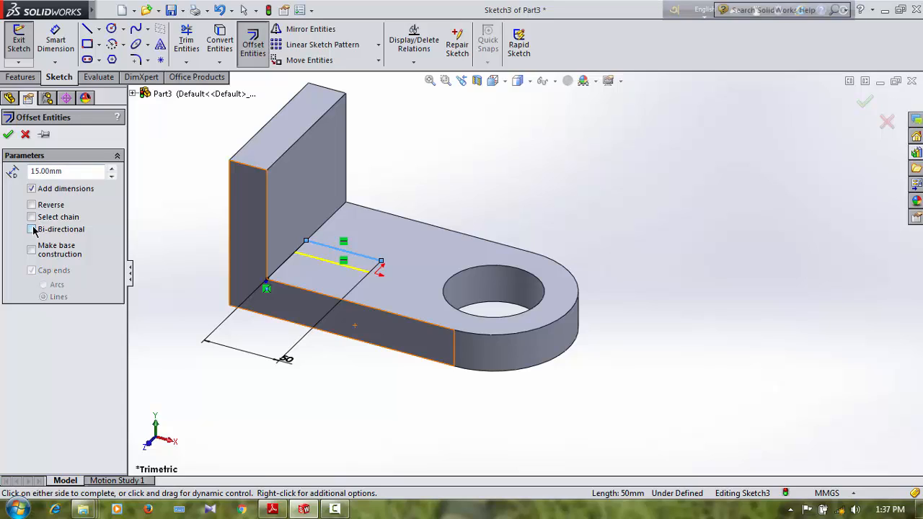
left_click(33, 229)
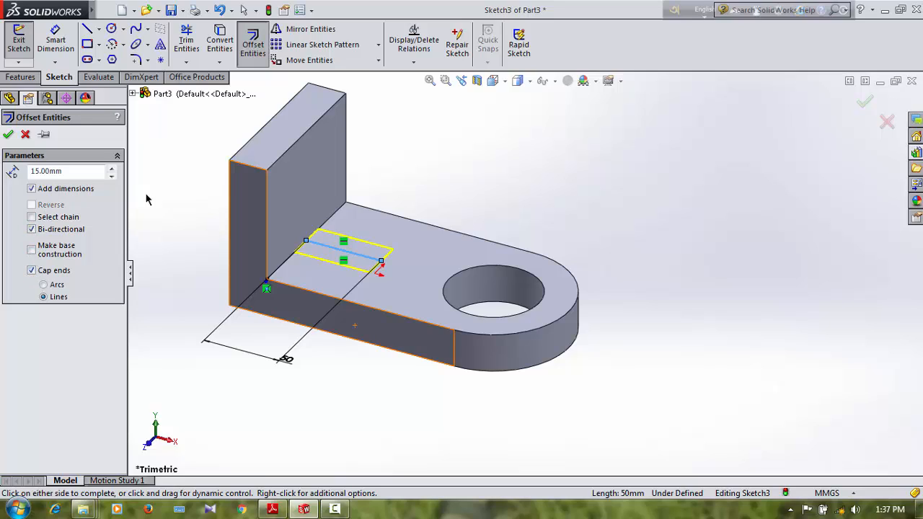
left_click(9, 135)
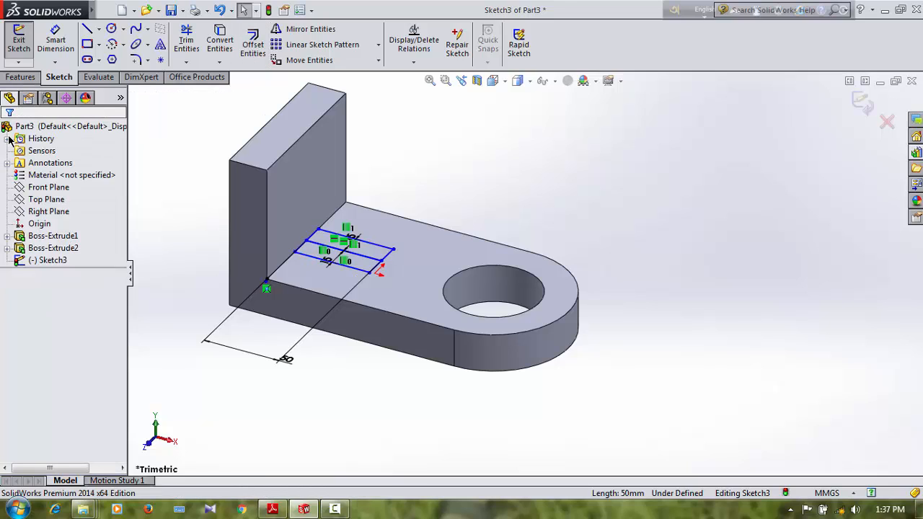
Trim away the centre line inside the offset rectangle.
left_click(187, 42)
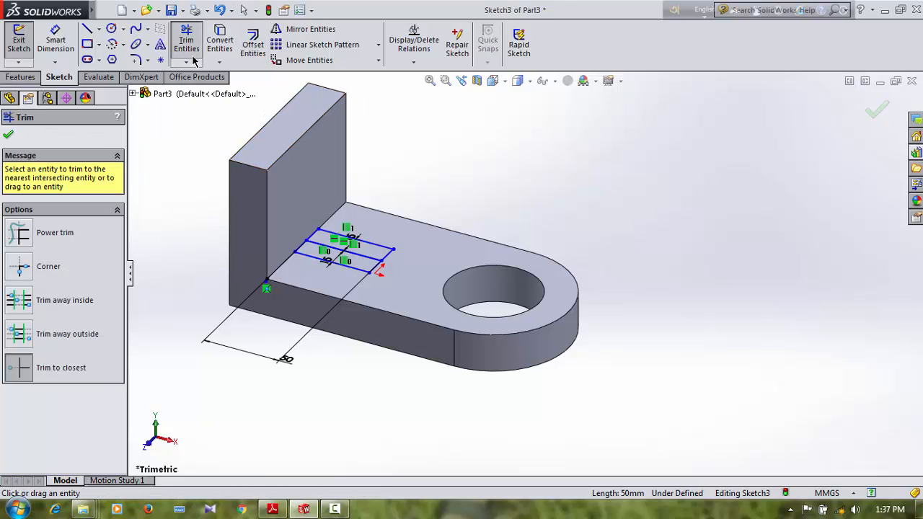
left_click(361, 252)
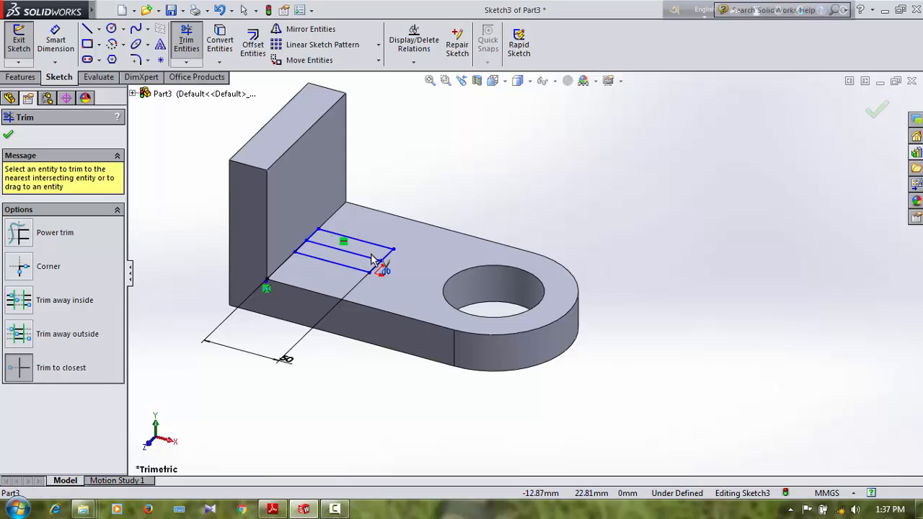
left_click(375, 261)
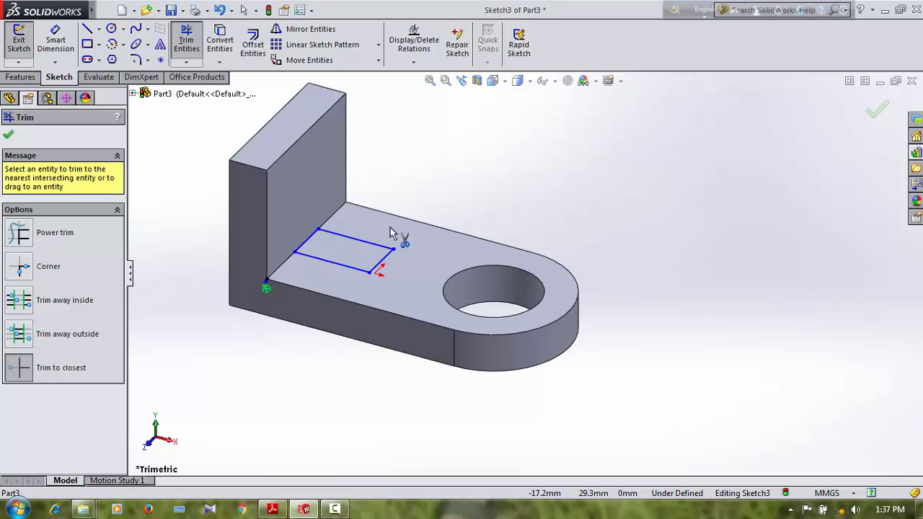
Extrude the rectangular region on the plate upward as a Blind boss 75 mm high, merged with the part.
left_click(20, 77)
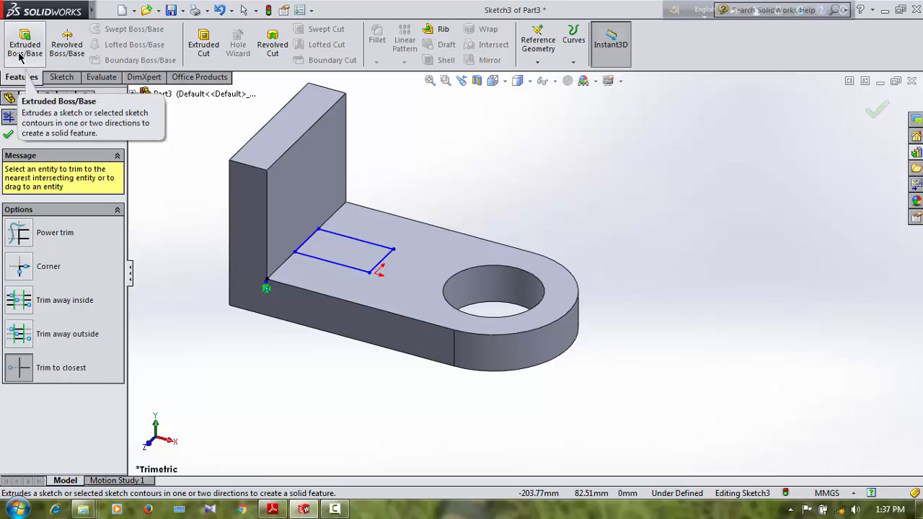
left_click(24, 56)
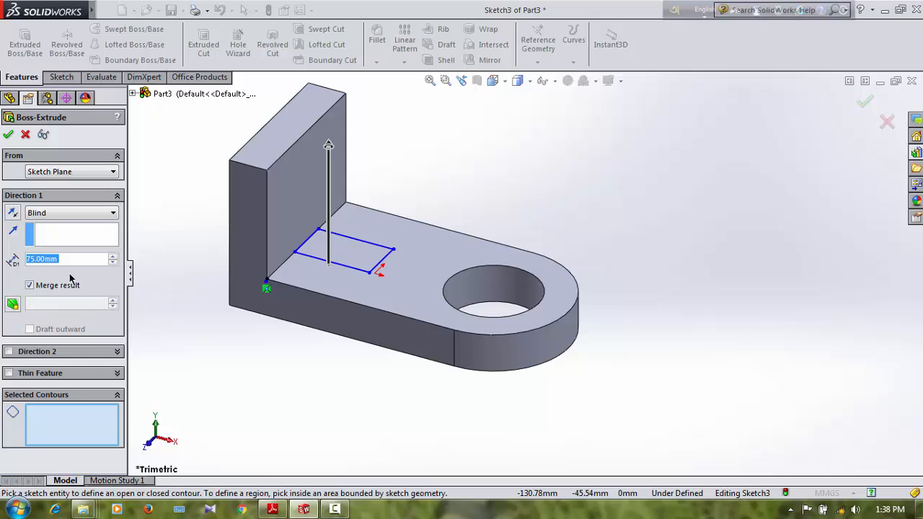
left_click(90, 428)
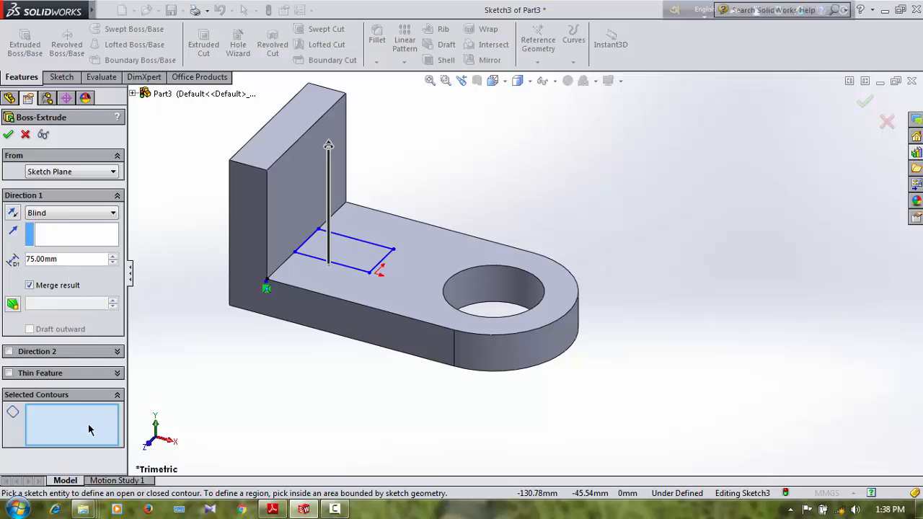
left_click(365, 261)
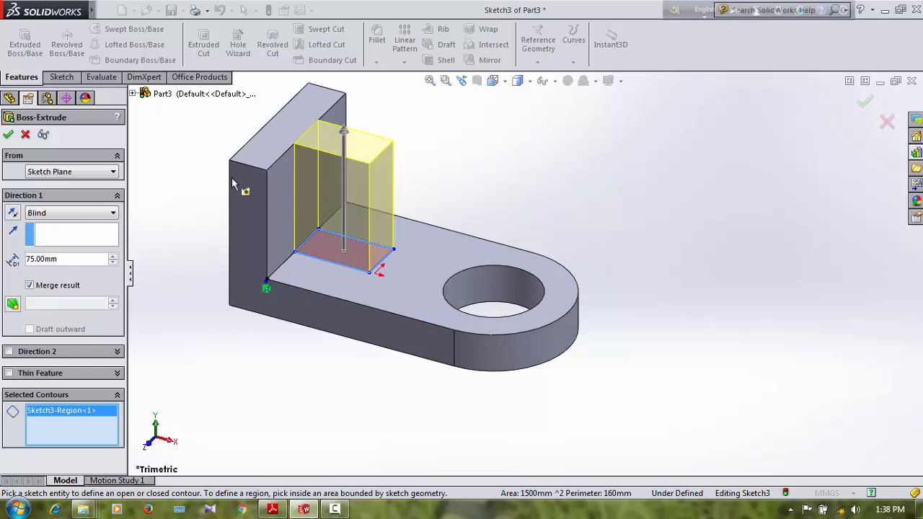
left_click(8, 134)
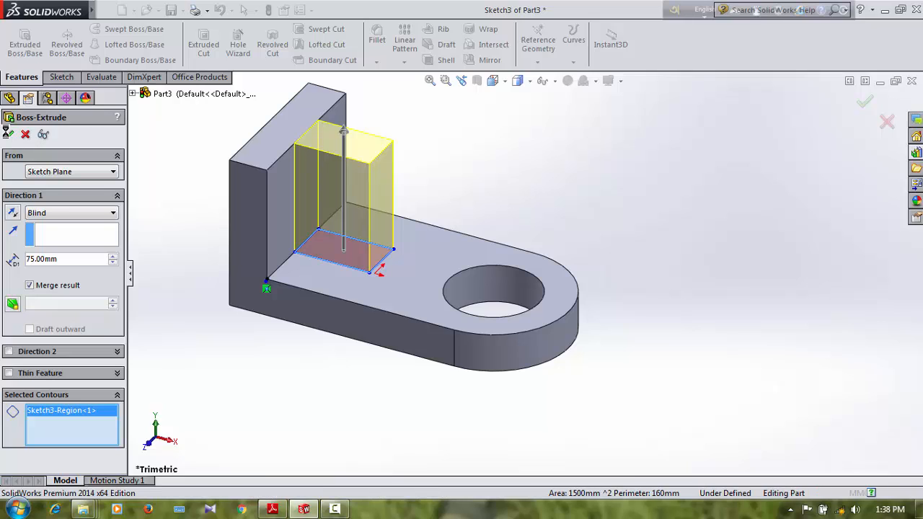
left_click(606, 234)
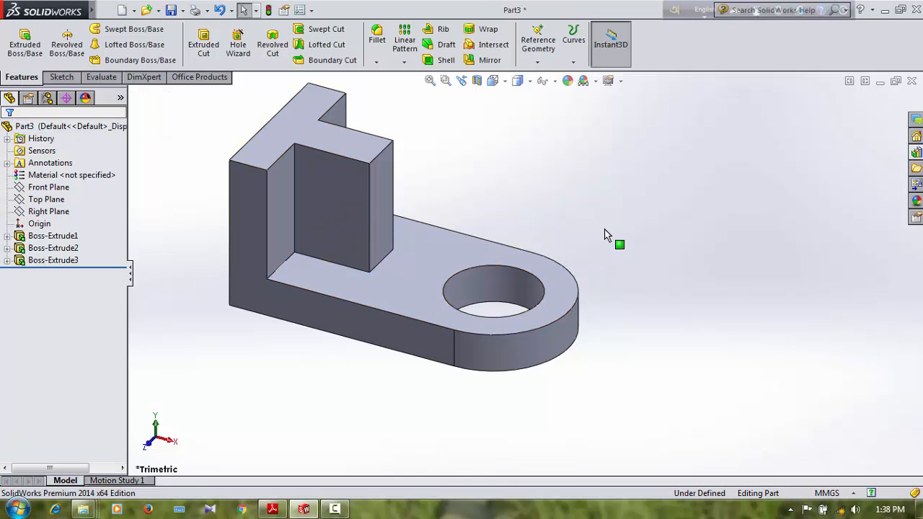
After consulting class 1.pdf in Adobe Reader, sketch a closed triangle on the rib block's side face, from upper flange corner to lower outer corner.
left_click(273, 509)
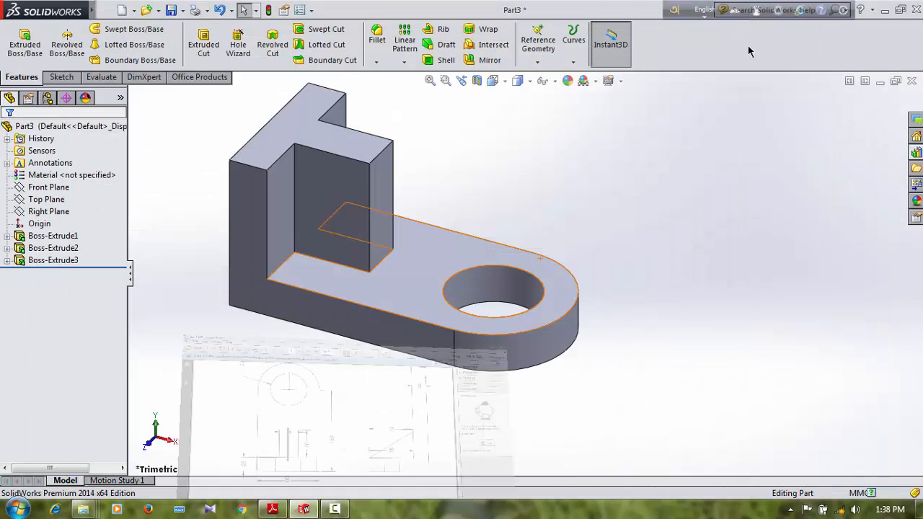
left_click(862, 6)
left_click(328, 185)
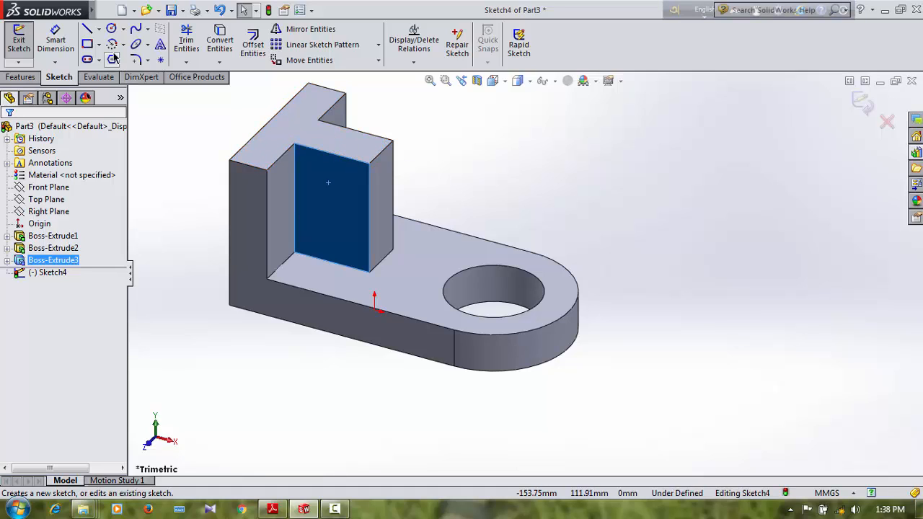
left_click(88, 31)
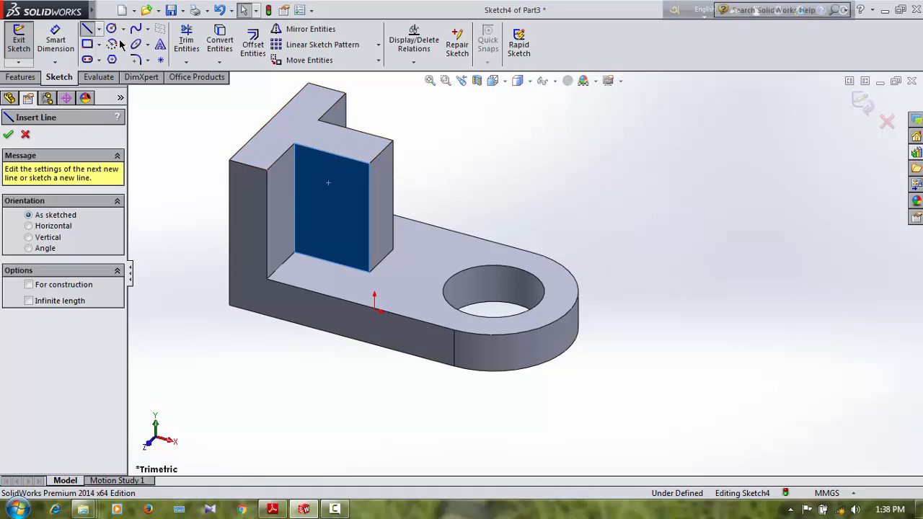
left_click(295, 143)
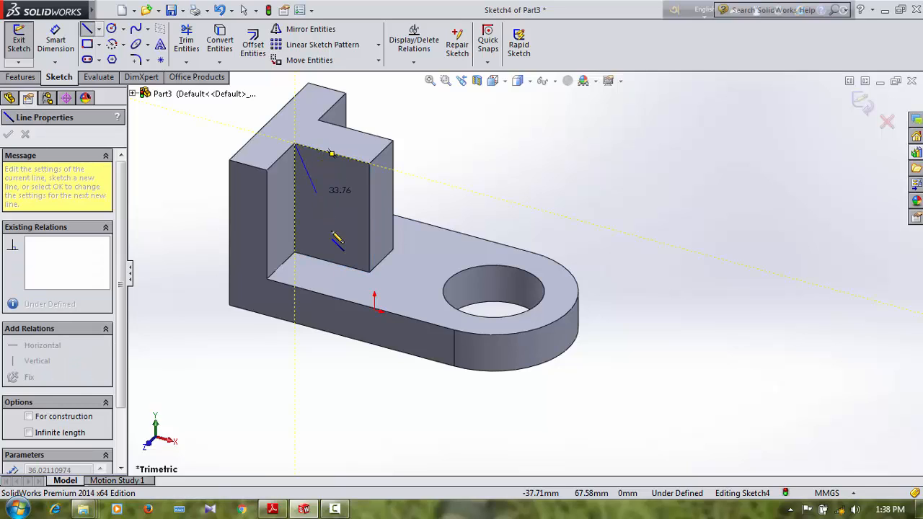
left_click(369, 273)
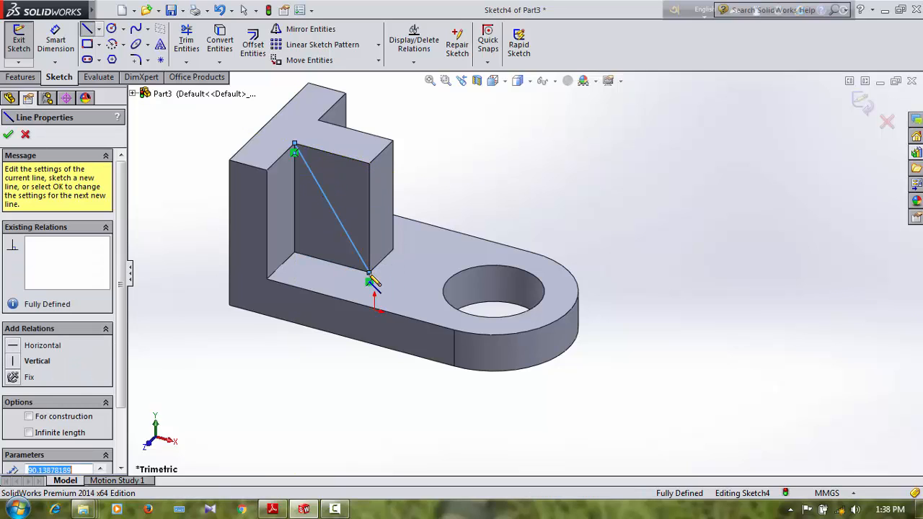
left_click(369, 164)
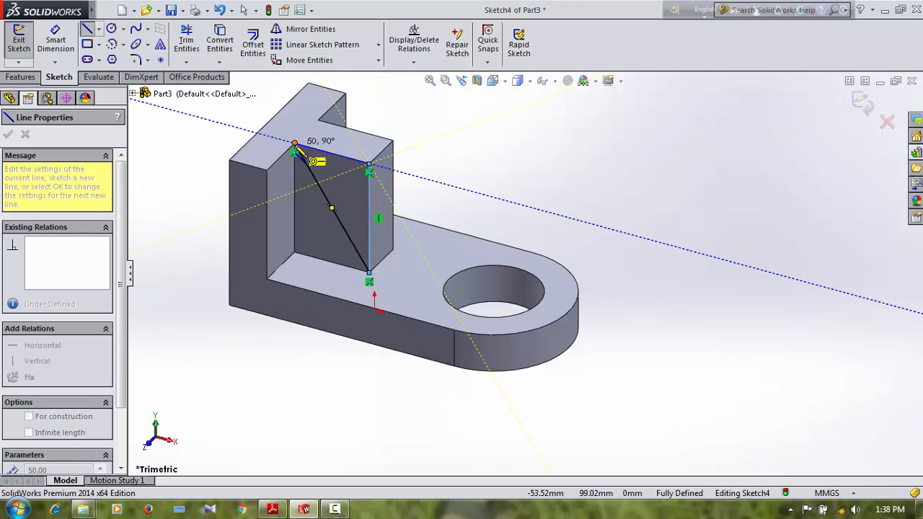
left_click(294, 145)
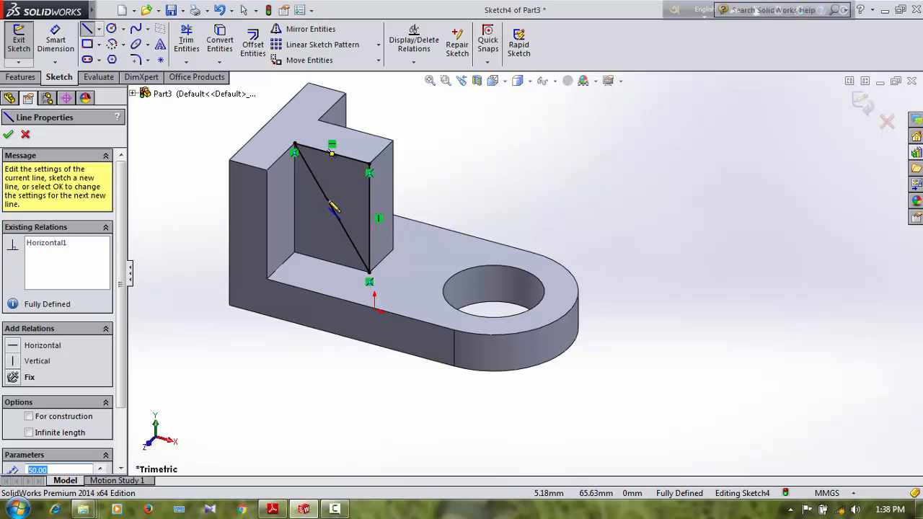
Cut the triangular profile through the rib block with a Blind Extruded Cut 75 mm deep.
left_click(22, 78)
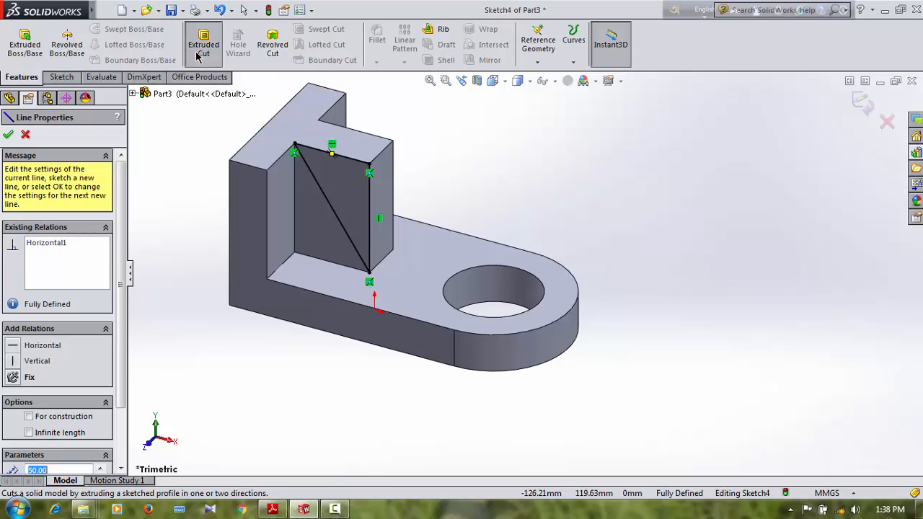
left_click(202, 46)
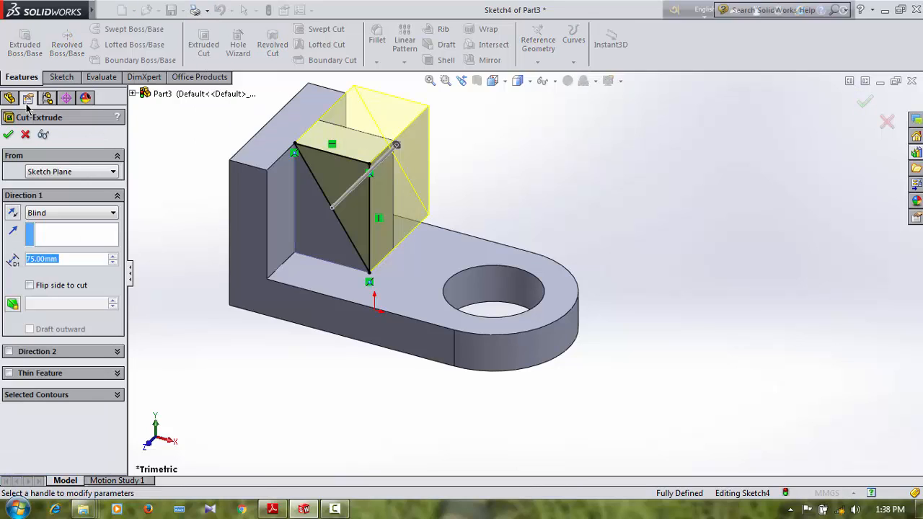
left_click(9, 135)
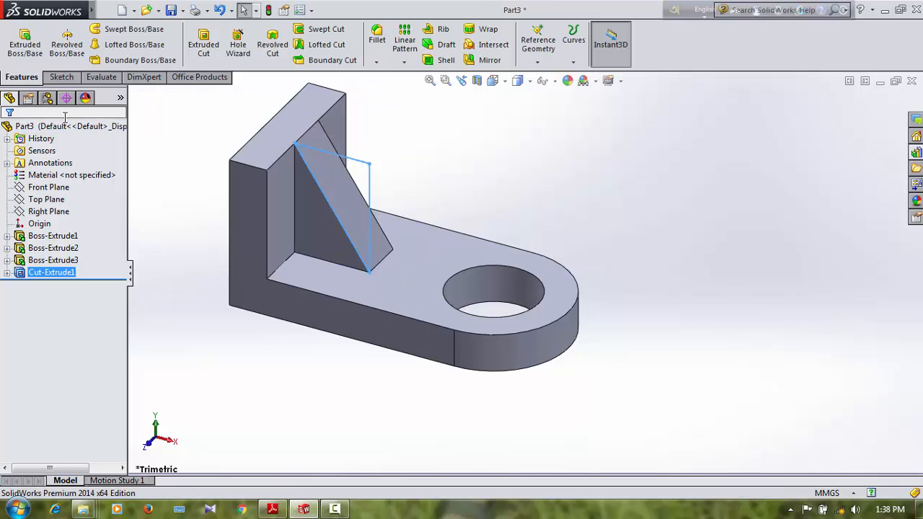
Consult class 1.pdf in Adobe Reader for the flange's Ø25 holes, and view the bracket from the Right orientation.
left_click(281, 510)
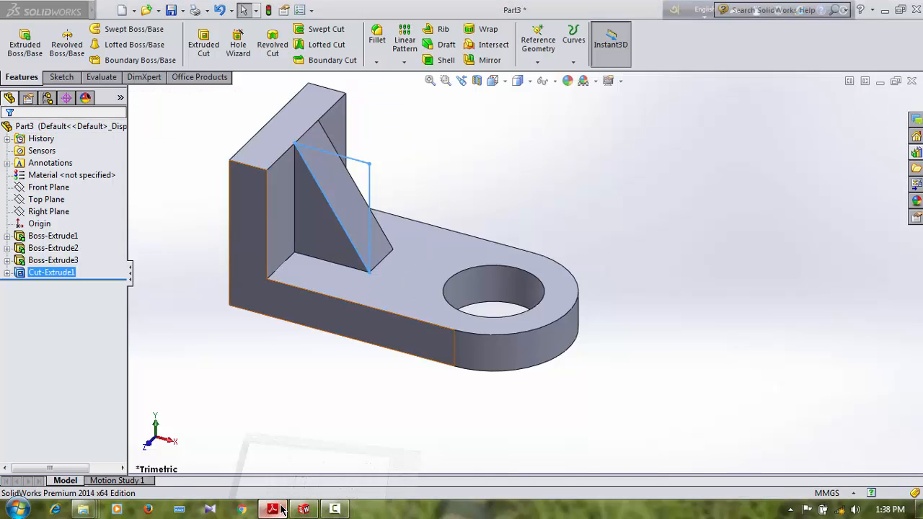
scroll(469, 316, "up", 8)
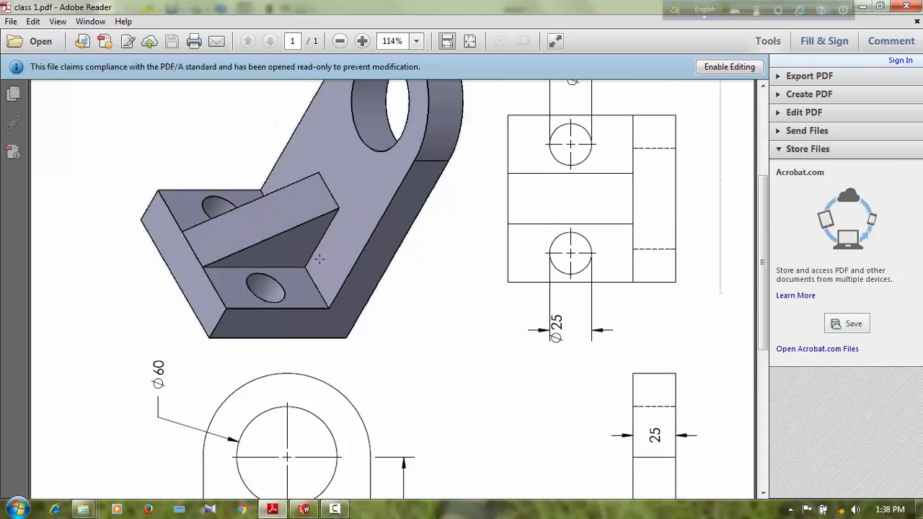
scroll(533, 290, "down", 6)
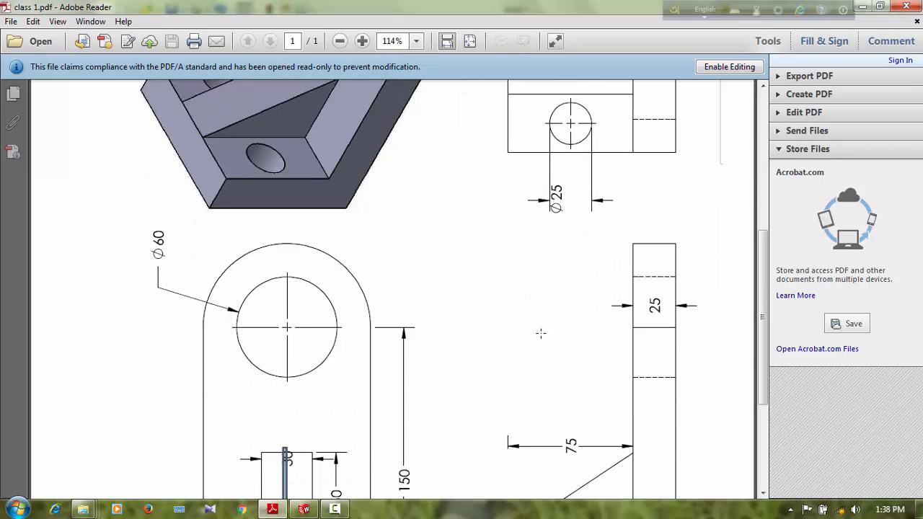
left_click(869, 7)
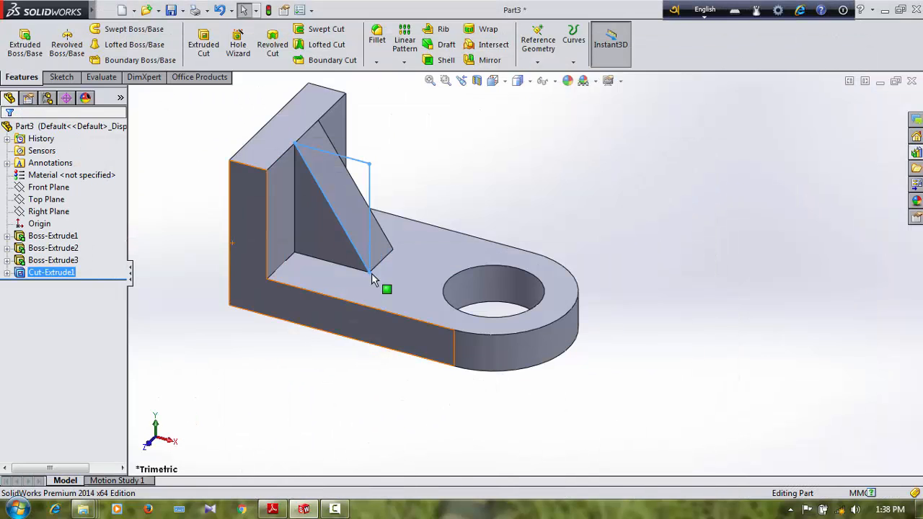
left_click(309, 224)
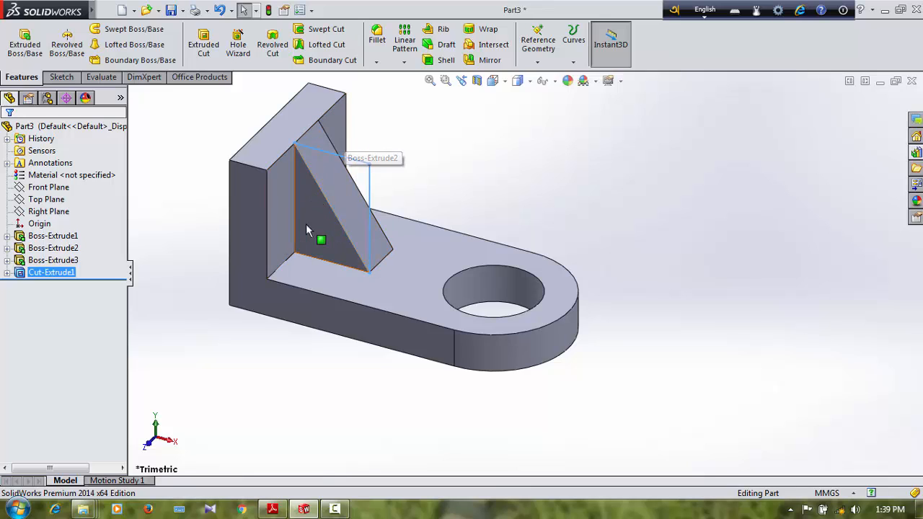
left_click(505, 81)
mouse_move(518, 81)
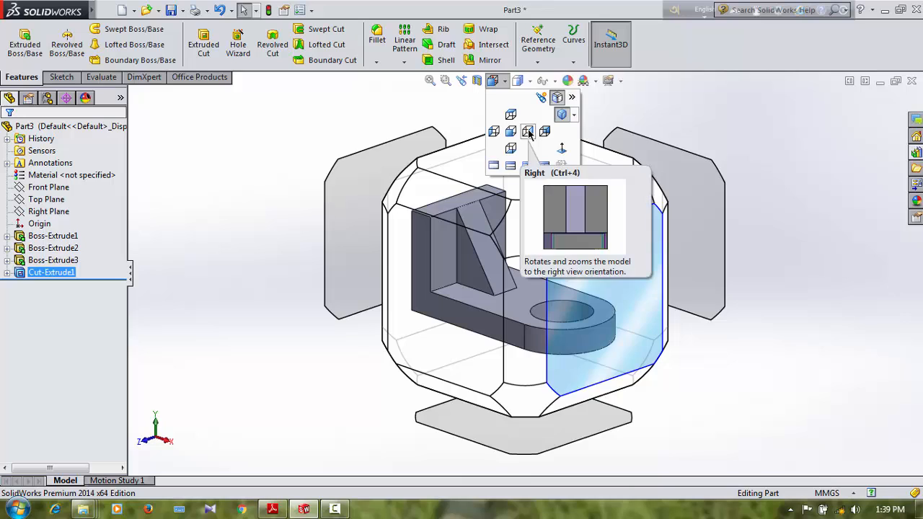
left_click(529, 132)
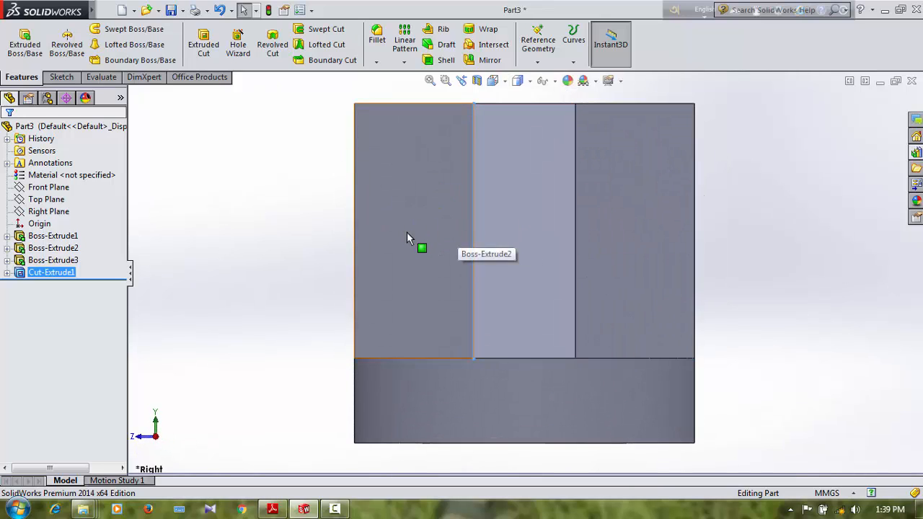
left_click(61, 77)
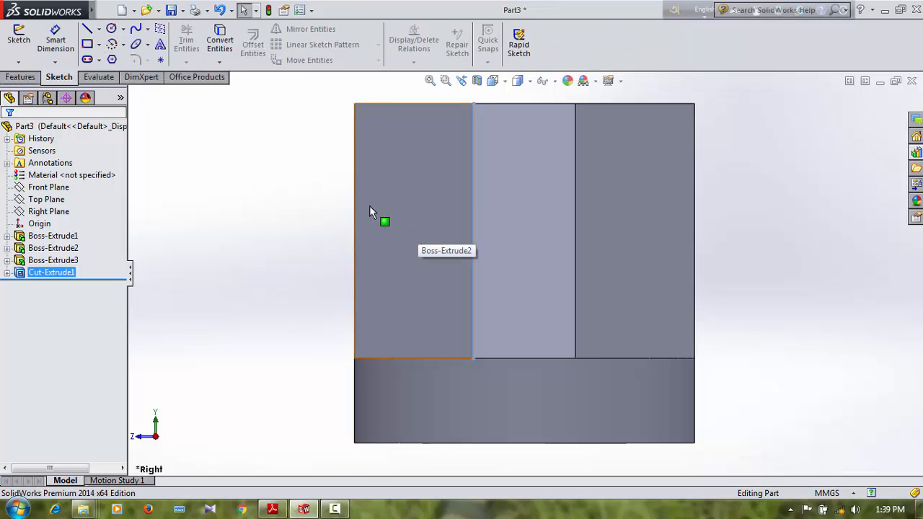
left_click(85, 31)
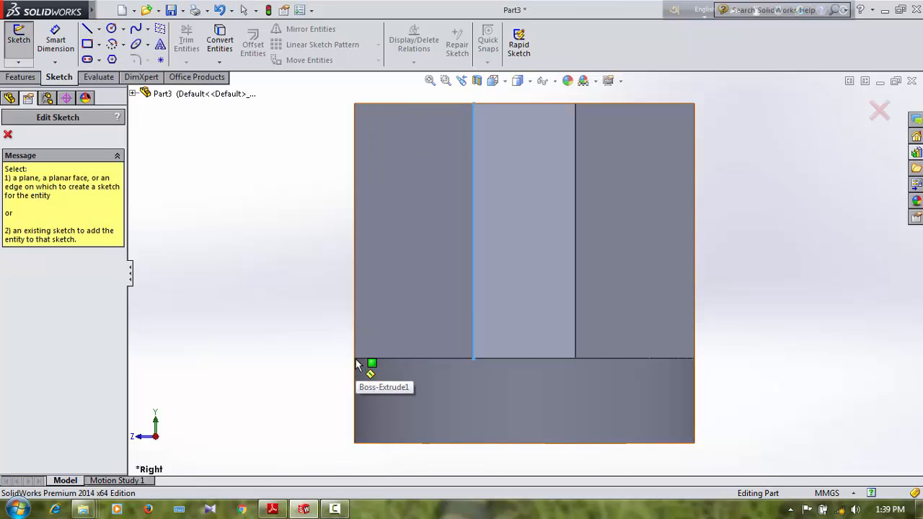
left_click(395, 296)
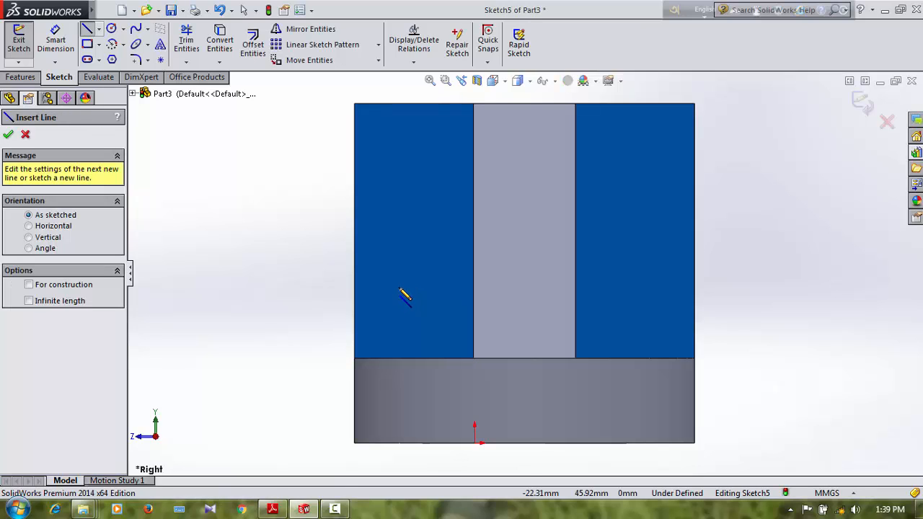
right_click(404, 295)
left_click(517, 115)
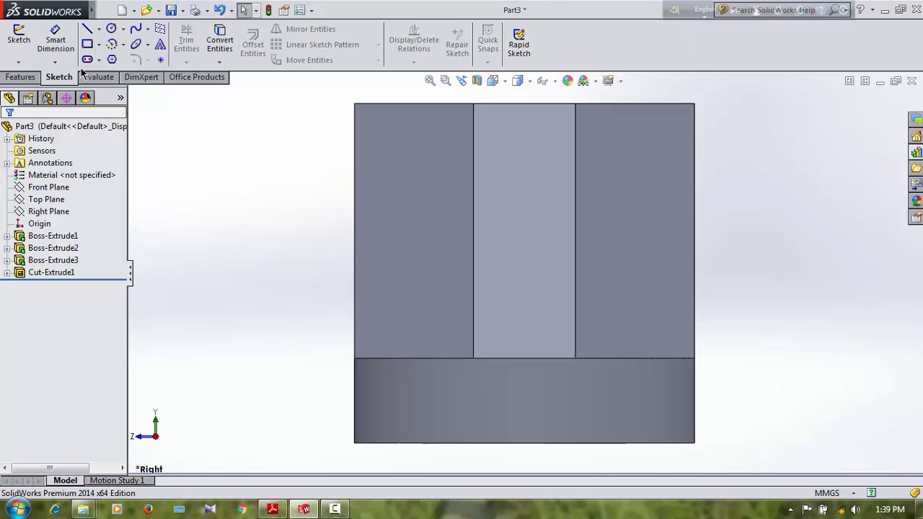
left_click(86, 36)
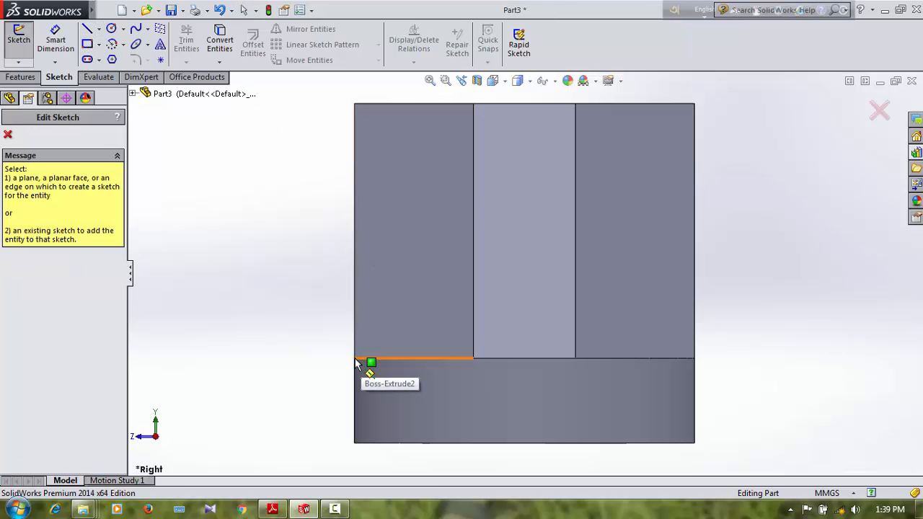
left_click(89, 31)
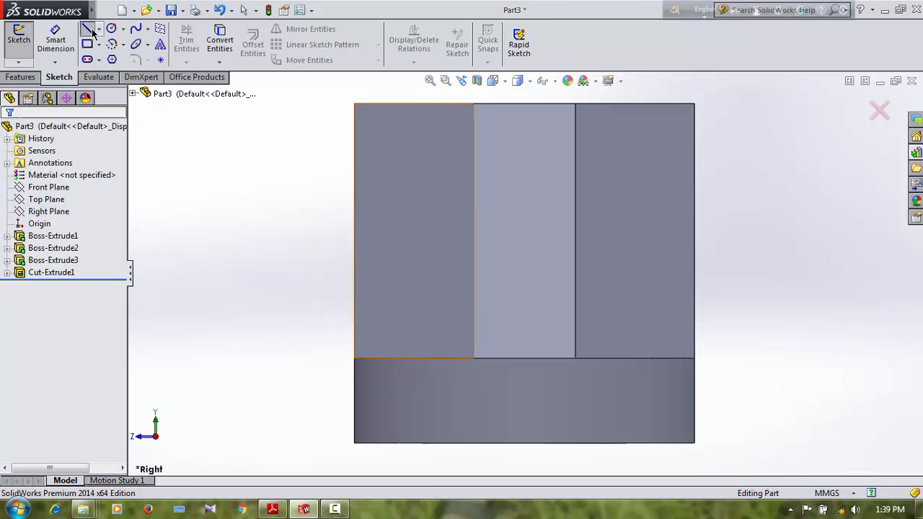
Sketch a diagonal guide line on the flange's inner face beside the rib, from the lower outer corner to the rib's upper corner.
left_click(439, 317)
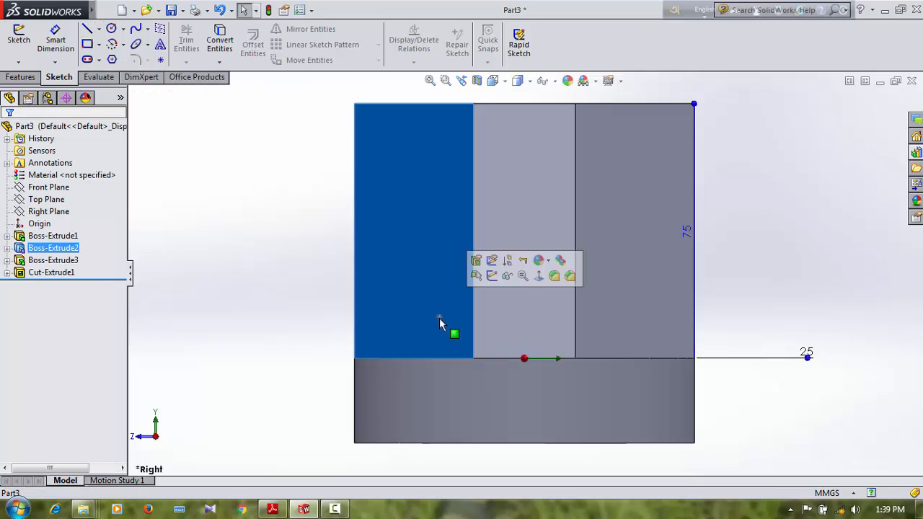
key("l")
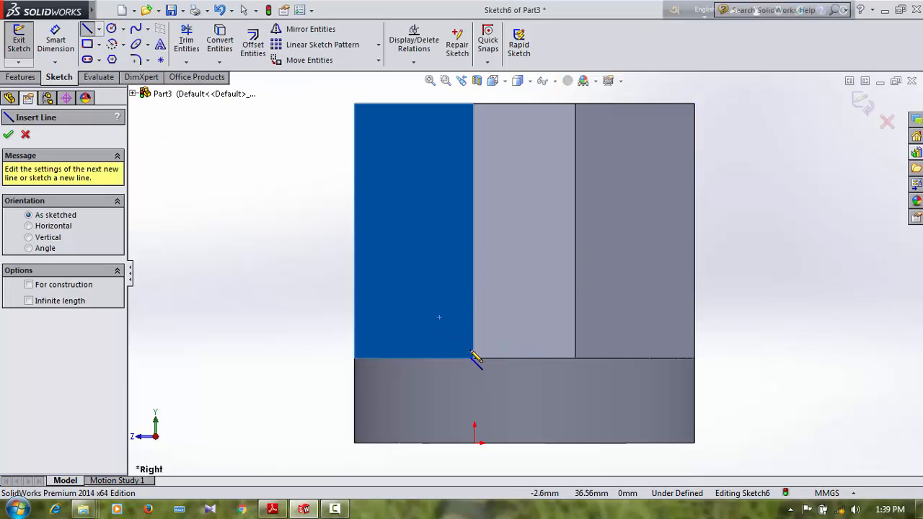
left_click(353, 358)
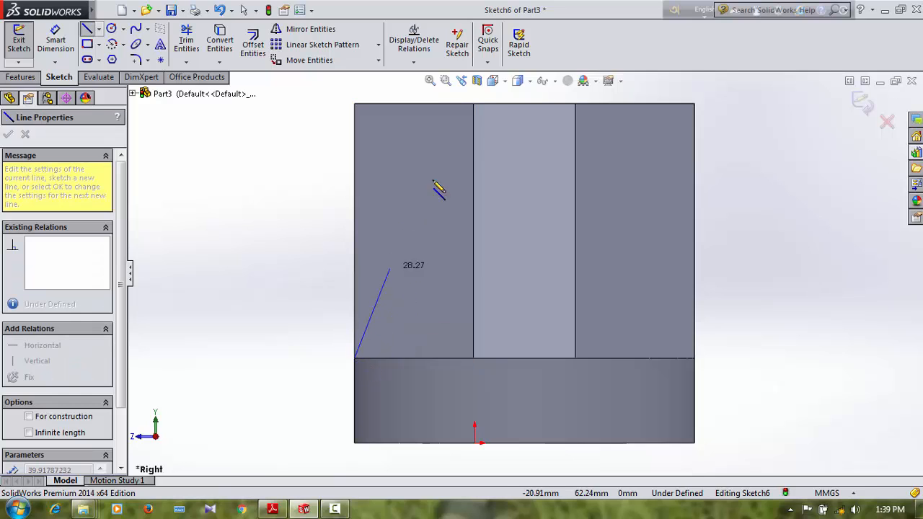
left_click(473, 103)
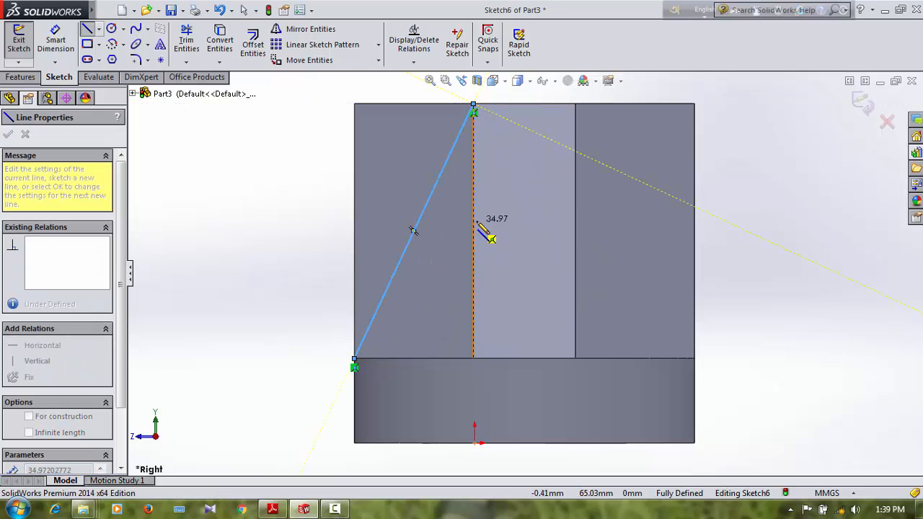
Sketch a circle about 24.5 mm in diameter centred on the midpoint of the diagonal guide line.
left_click(113, 29)
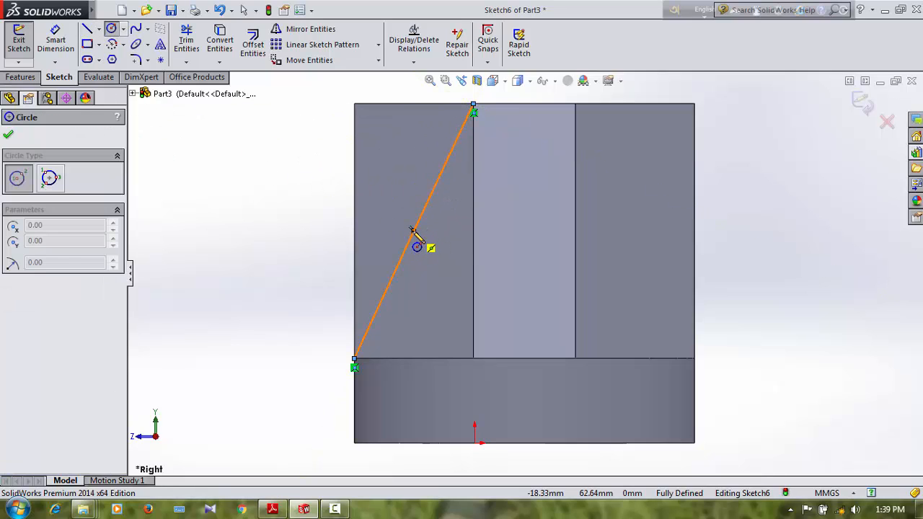
left_click(413, 231)
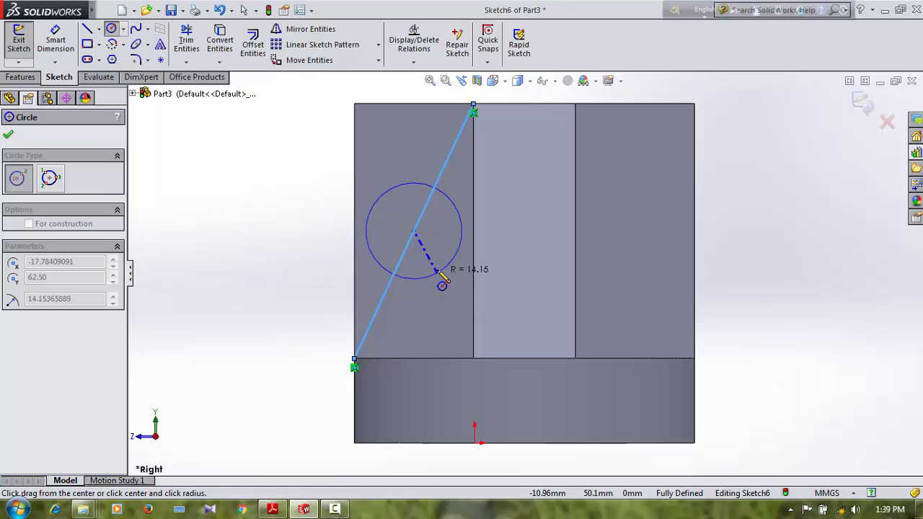
left_click(435, 265)
After checking the flange hole size in class 1.pdf in Adobe Reader, dimension the circle's diameter to 25 mm.
left_click(55, 40)
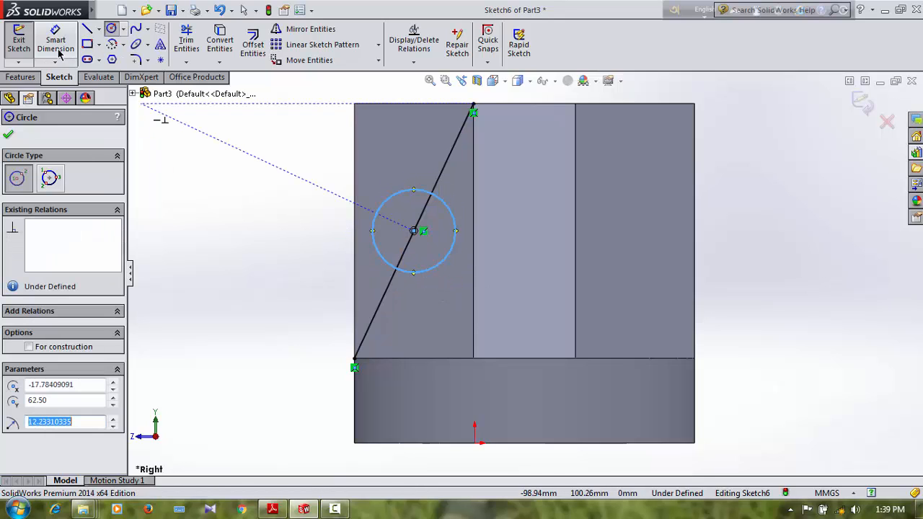
left_click(273, 509)
scroll(548, 216, "up", 5)
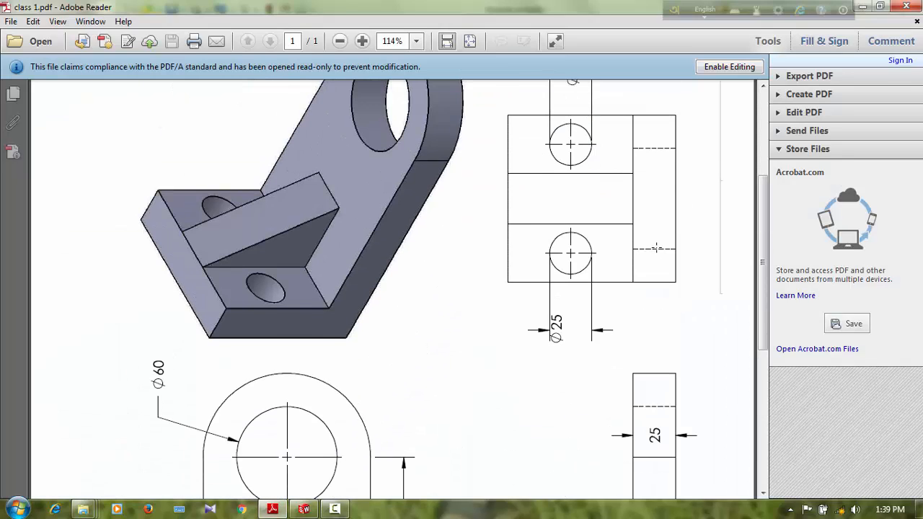
left_click_drag(510, 219, 613, 339)
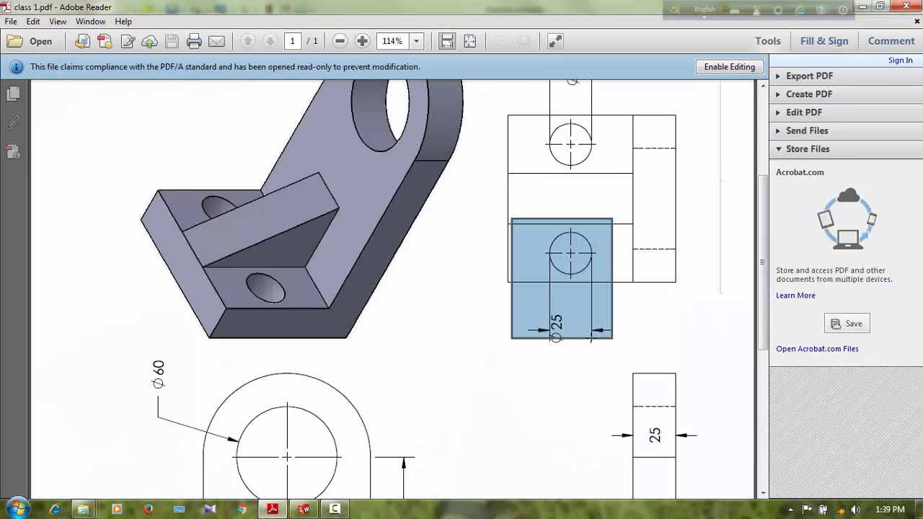
left_click(859, 5)
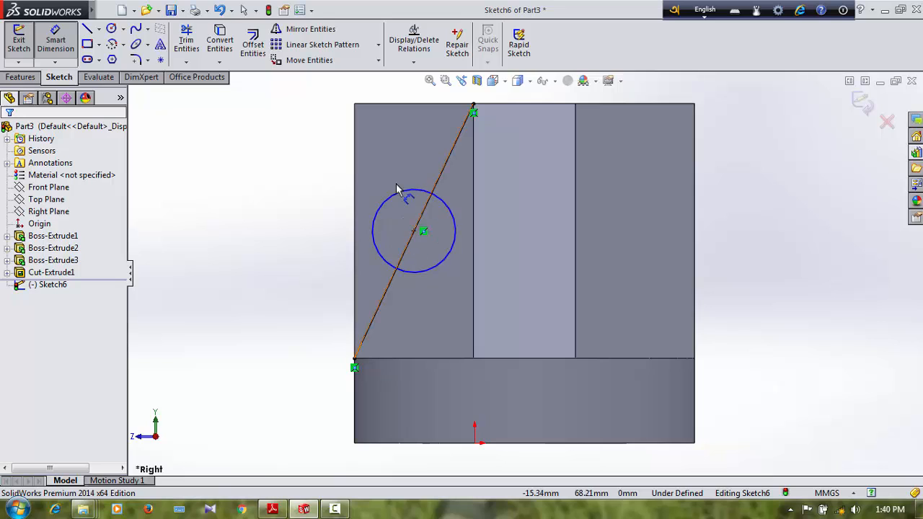
left_click(395, 197)
left_click(268, 194)
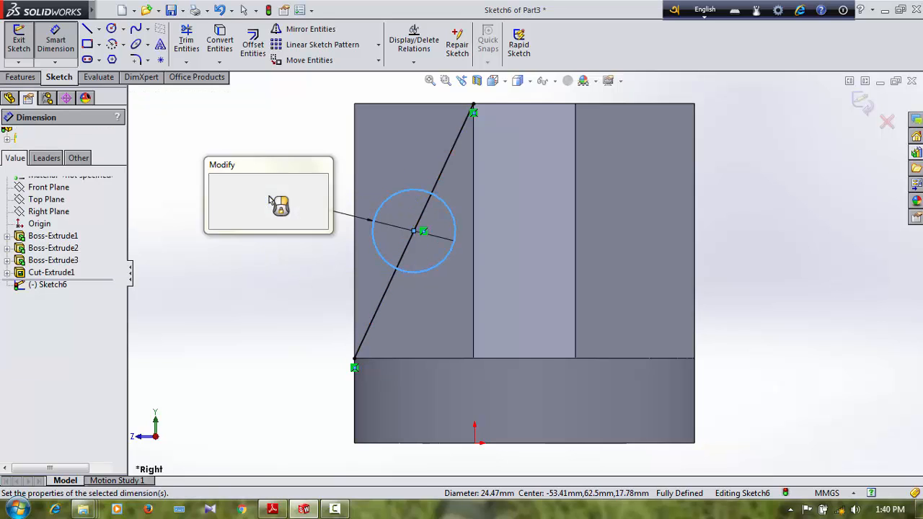
type("25")
key("Return")
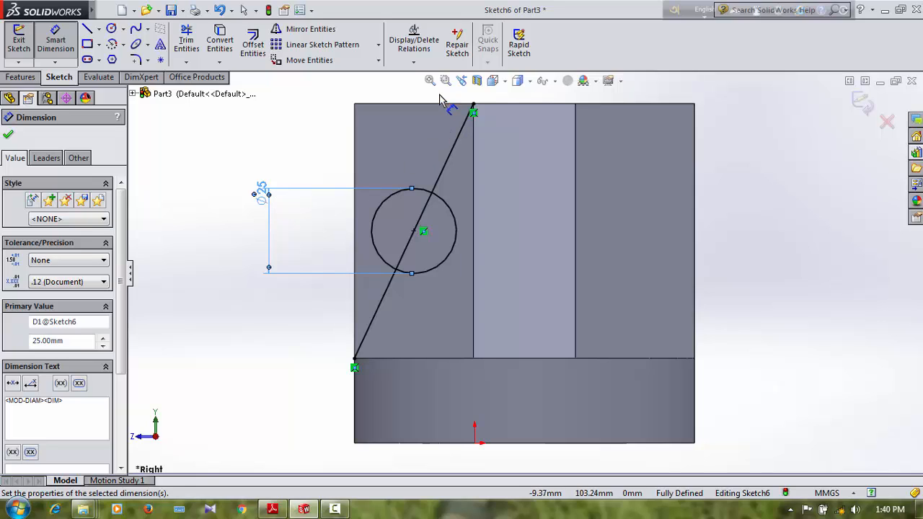
left_click(653, 257)
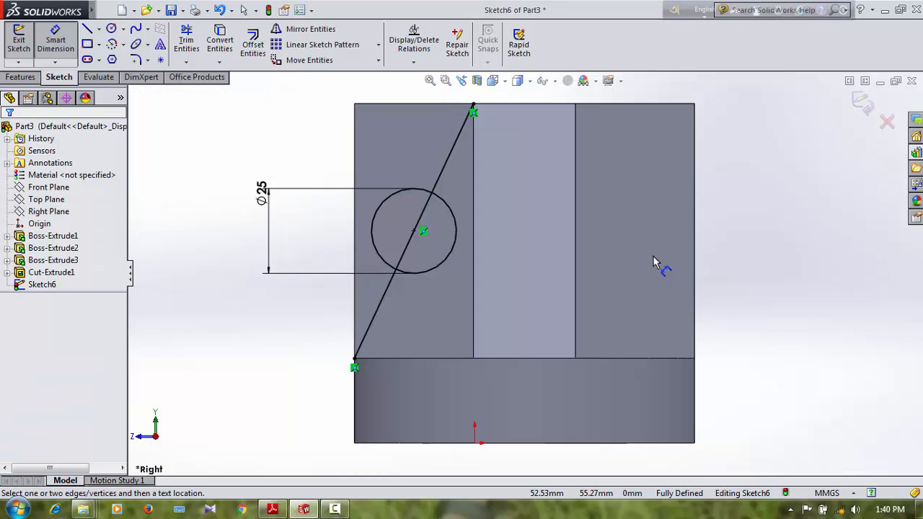
Sketch a second diagonal guide line on the flange across the rib, from the rib's lower corner to the flange's upper outer corner.
key("l")
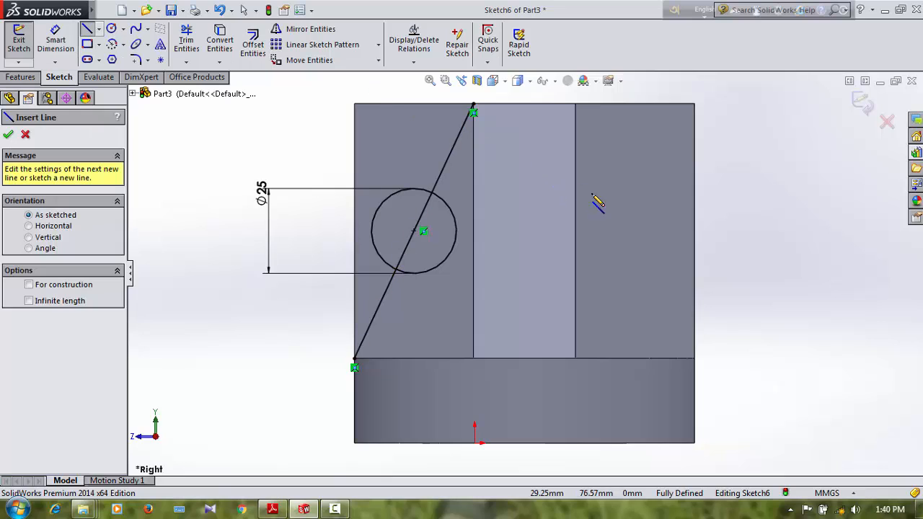
left_click(576, 358)
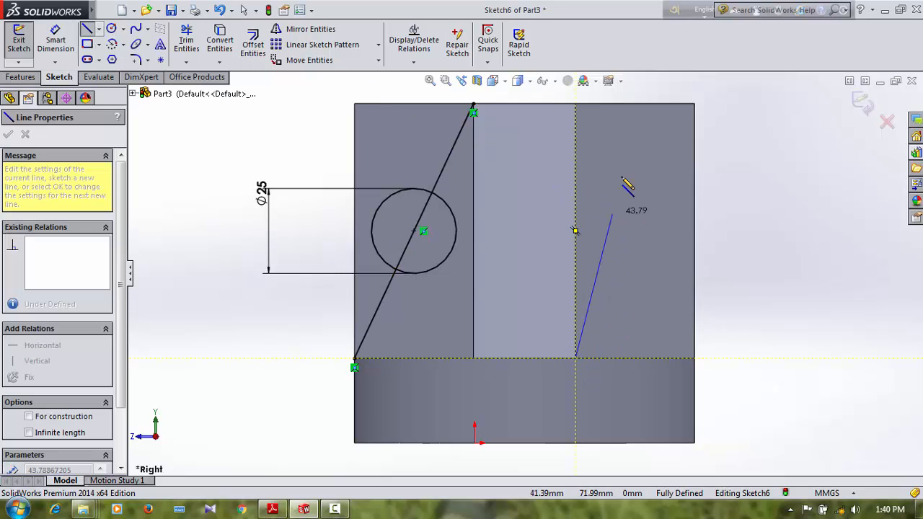
left_click(694, 104)
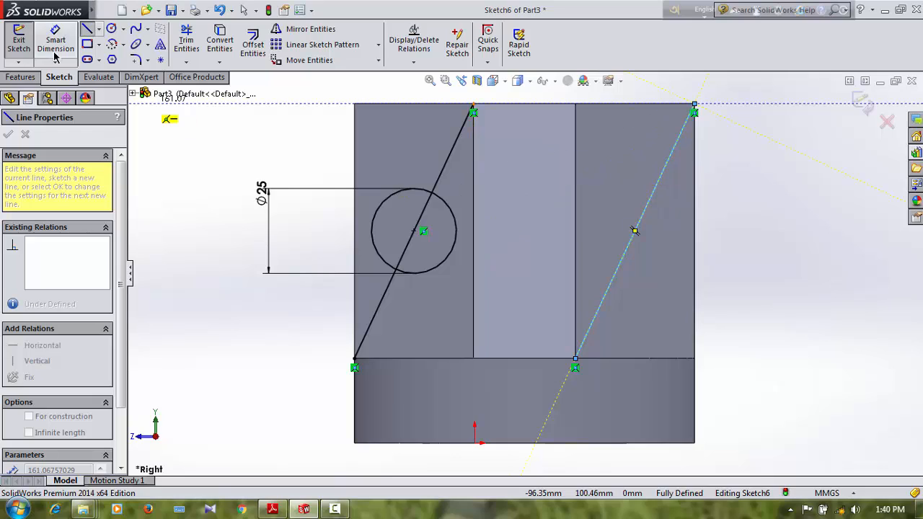
Sketch a circle centred on the second guide line's midpoint and dimension its diameter to 25 mm.
left_click(112, 29)
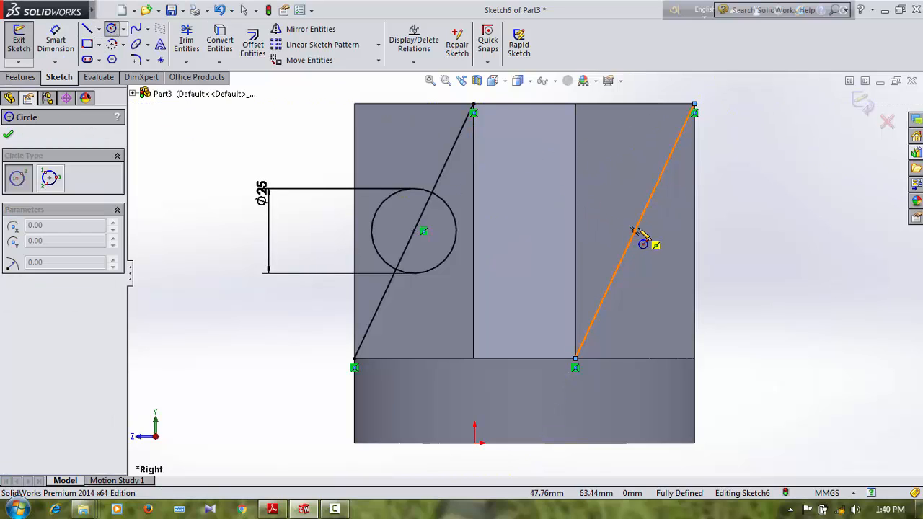
left_click(635, 231)
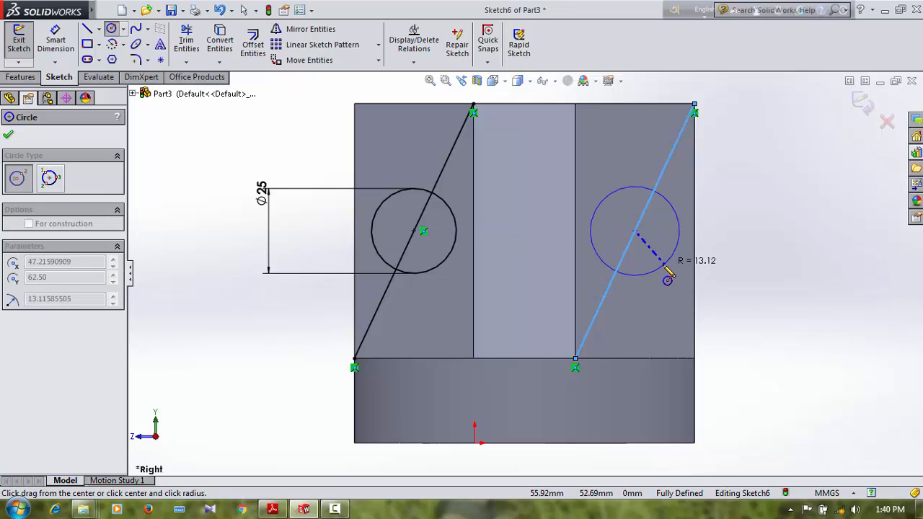
left_click(666, 252)
left_click(55, 40)
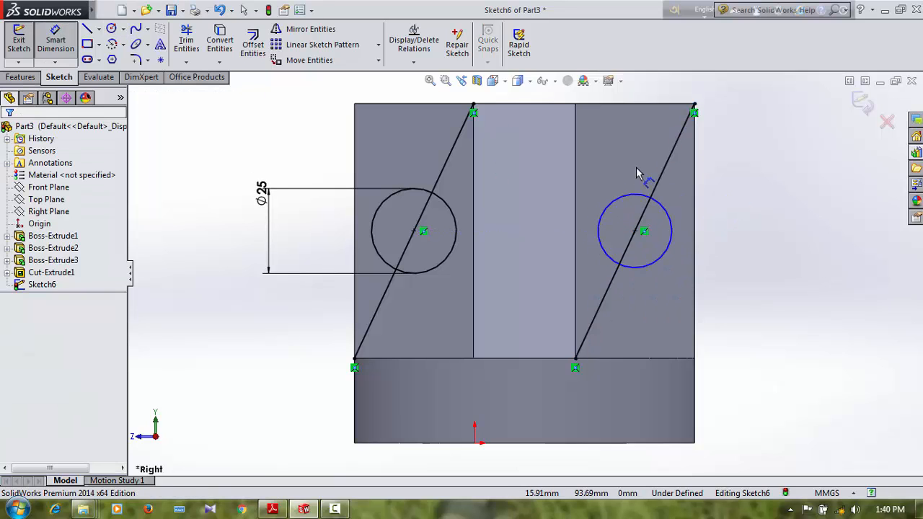
left_click(694, 206)
left_click(693, 206)
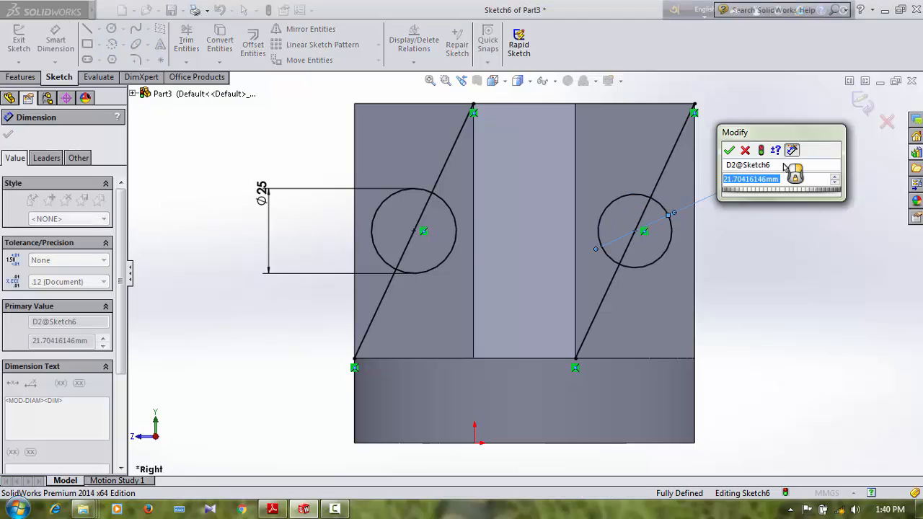
type("25")
key("Return")
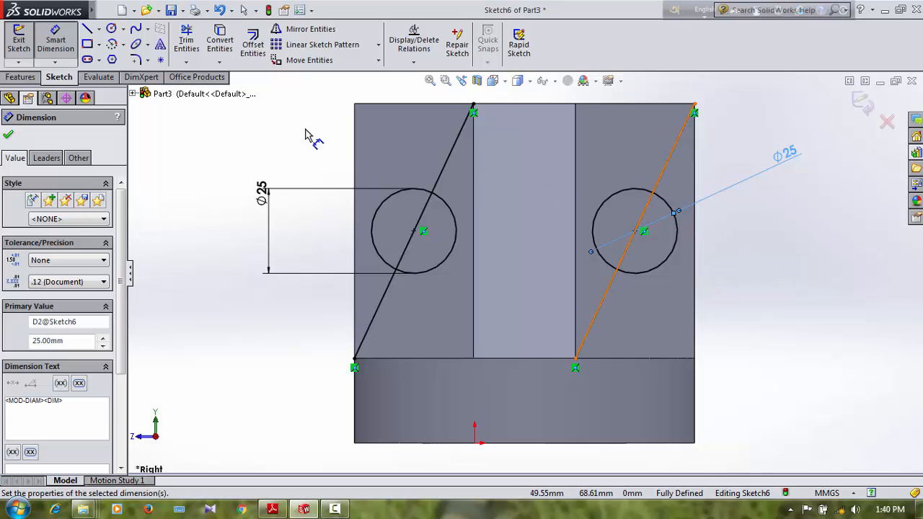
Trim away both diagonal guide lines inside and outside the circles with Trim to closest, accepting removal of the midpoint relations.
left_click(196, 44)
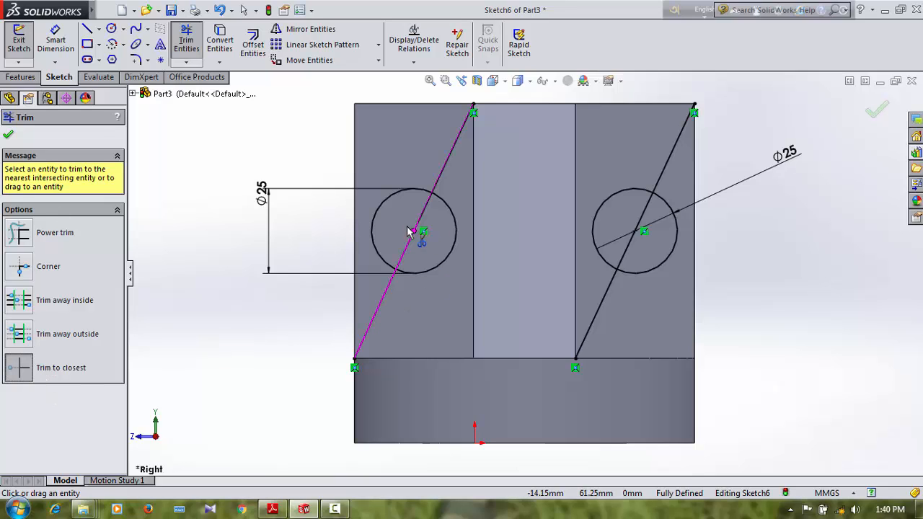
left_click(408, 252)
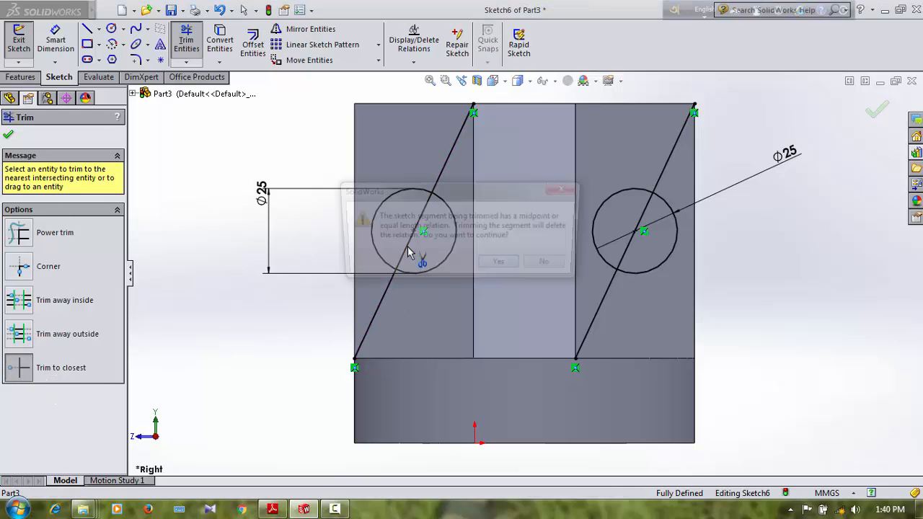
left_click(501, 265)
left_click(386, 307)
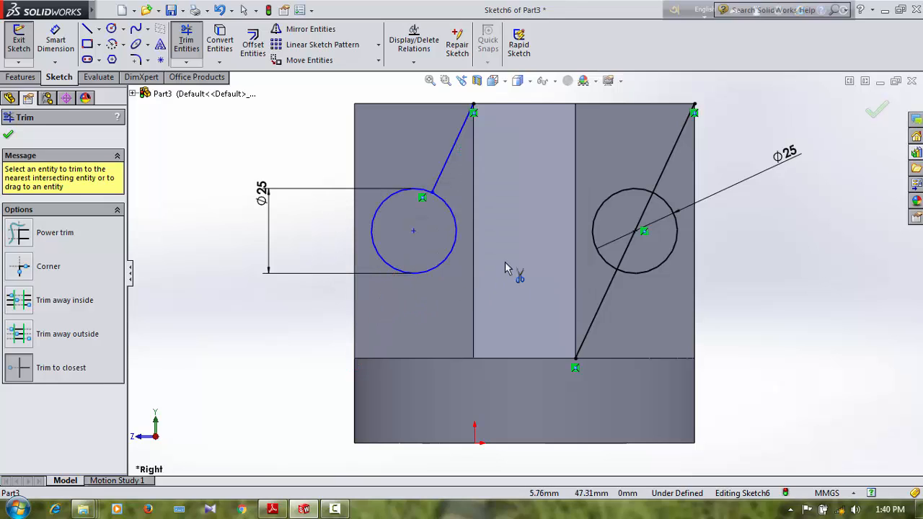
left_click(451, 178)
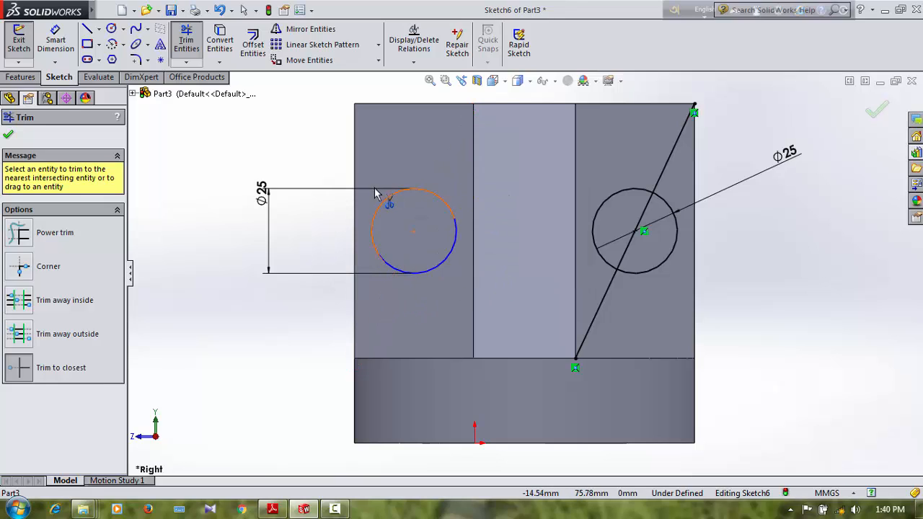
left_click(609, 289)
left_click(498, 264)
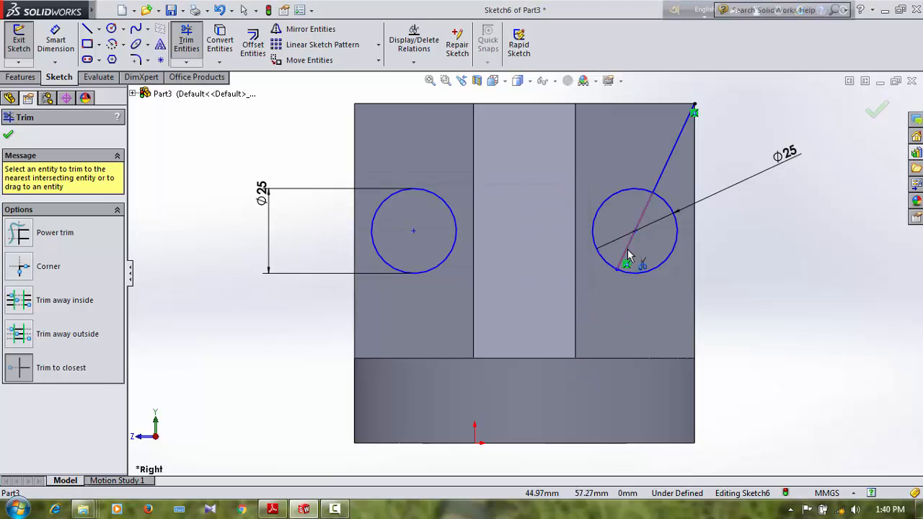
left_click(633, 243)
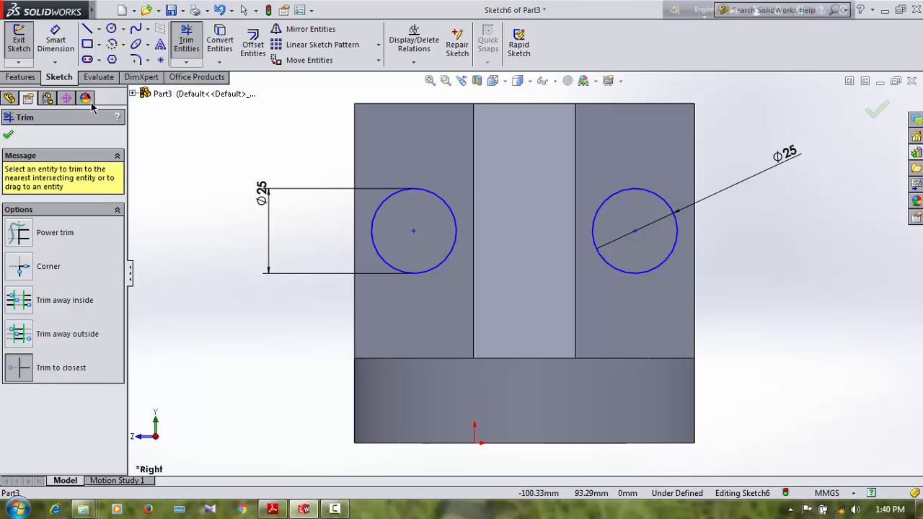
Cut both circles through the flange with a Blind Extruded Cut 75 mm deep, and show the bracket in the Isometric orientation.
left_click(22, 77)
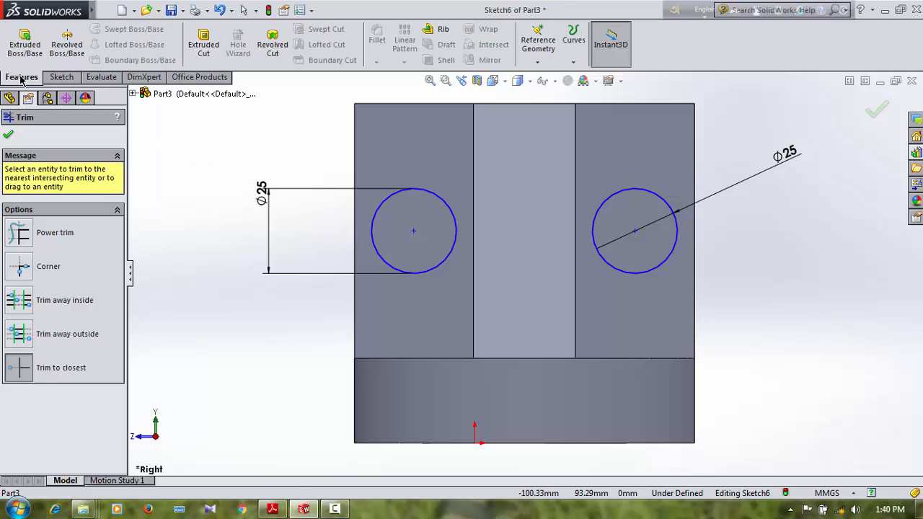
left_click(214, 54)
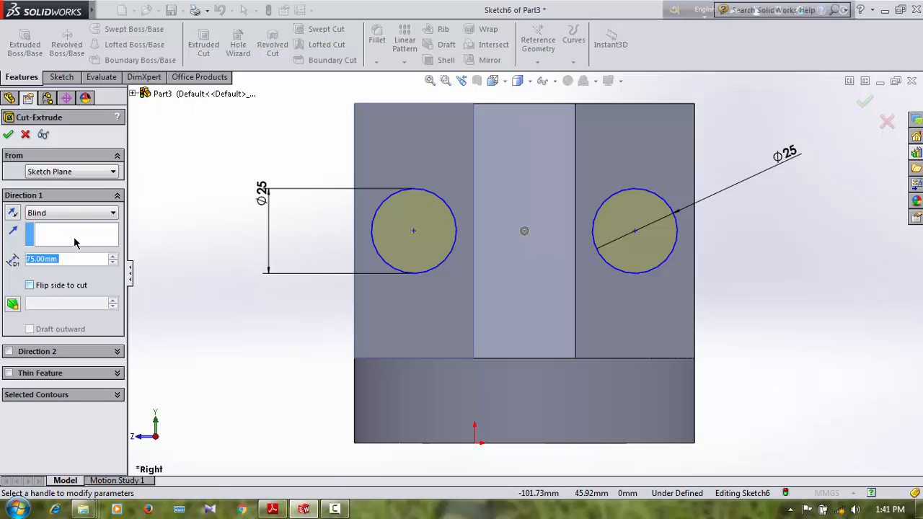
left_click(9, 137)
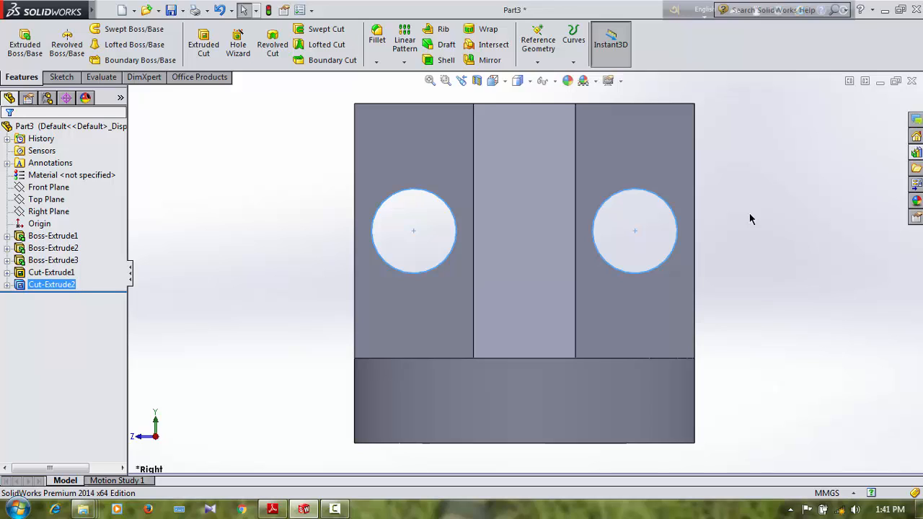
left_click(506, 87)
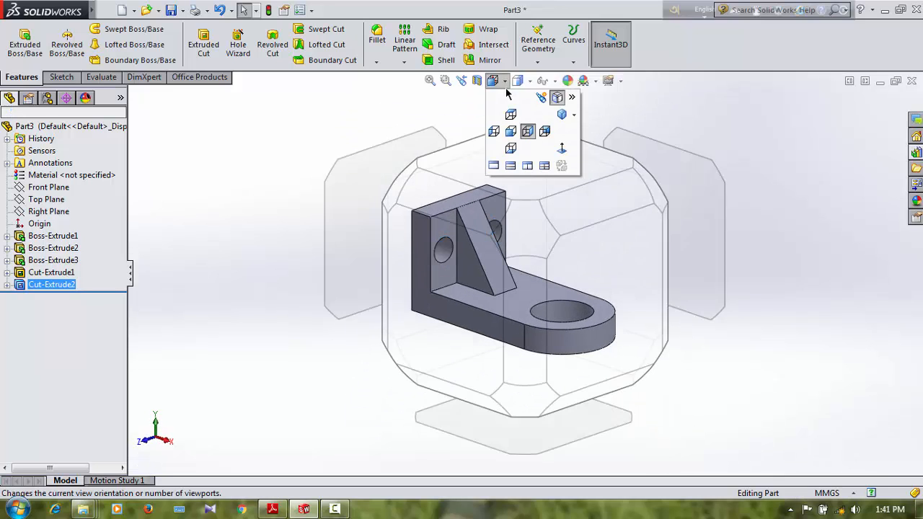
left_click(563, 116)
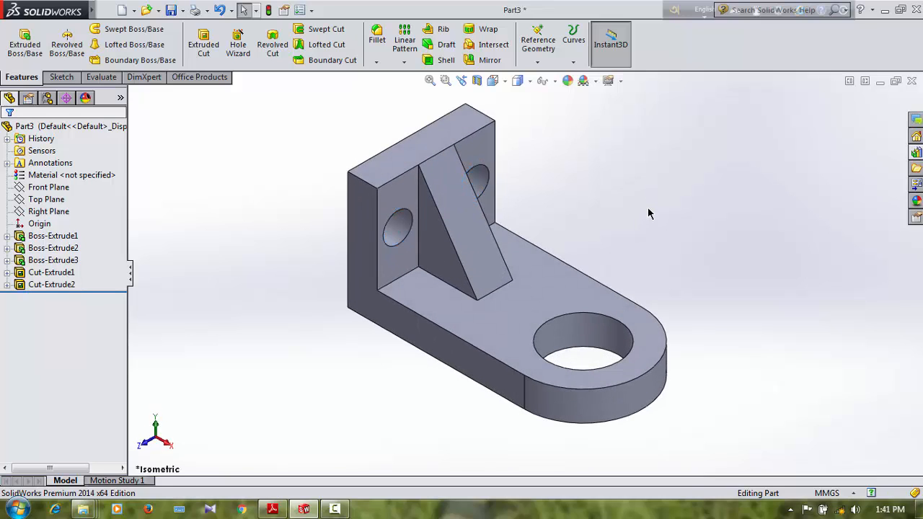
middle_click_drag(648, 208, 684, 293)
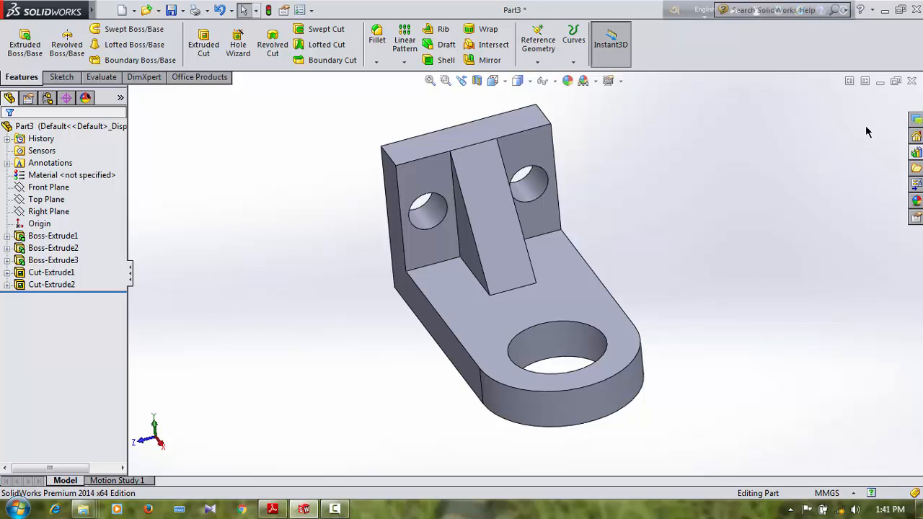